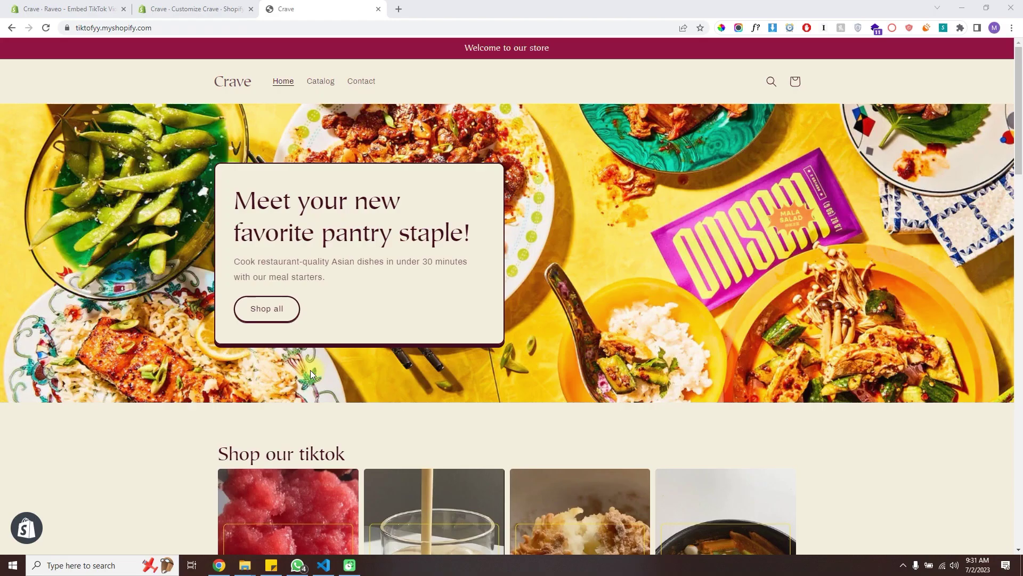
pyautogui.scroll(-3, 309, 370)
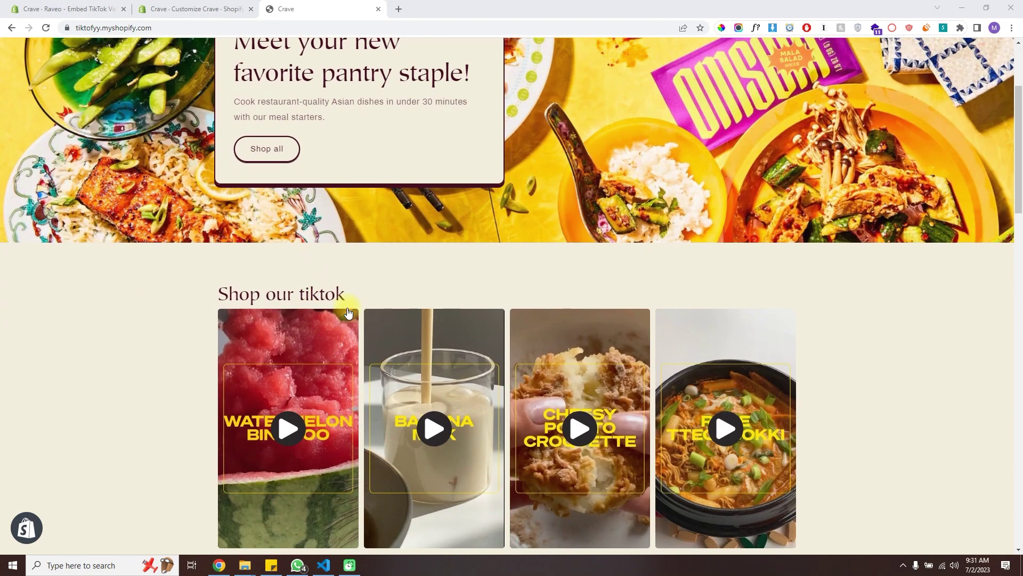
pyautogui.scroll(-1, 308, 355)
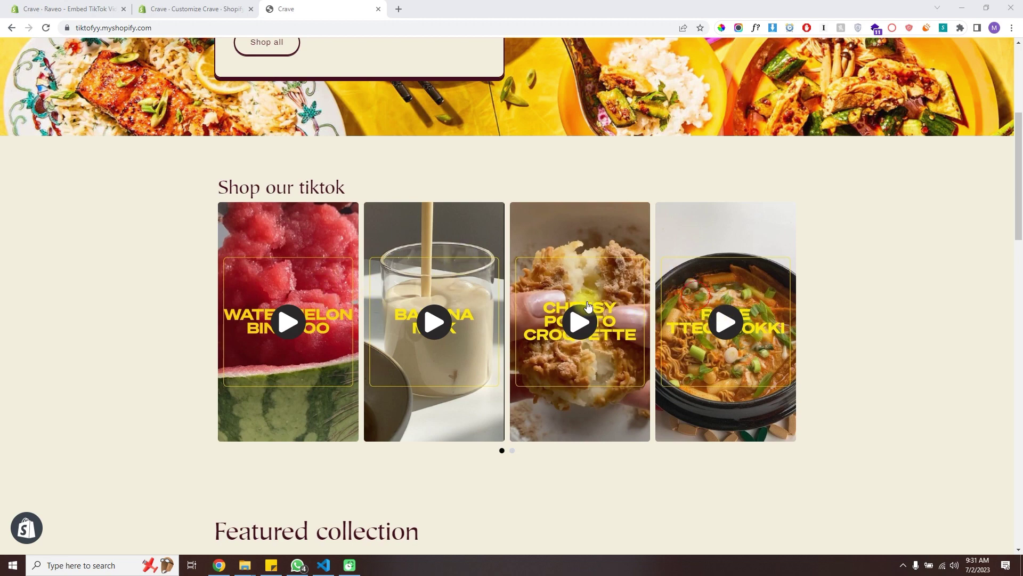
# Step: Play the Watermelon Bingsoo video from the Shop our tiktok carousel and open its tagged Yuzu Misoyaki Starter 3-Pack
pyautogui.moveTo(695, 301)
pyautogui.mouseDown()
pyautogui.moveTo(386, 312)
pyautogui.moveTo(616, 376)
pyautogui.mouseUp()
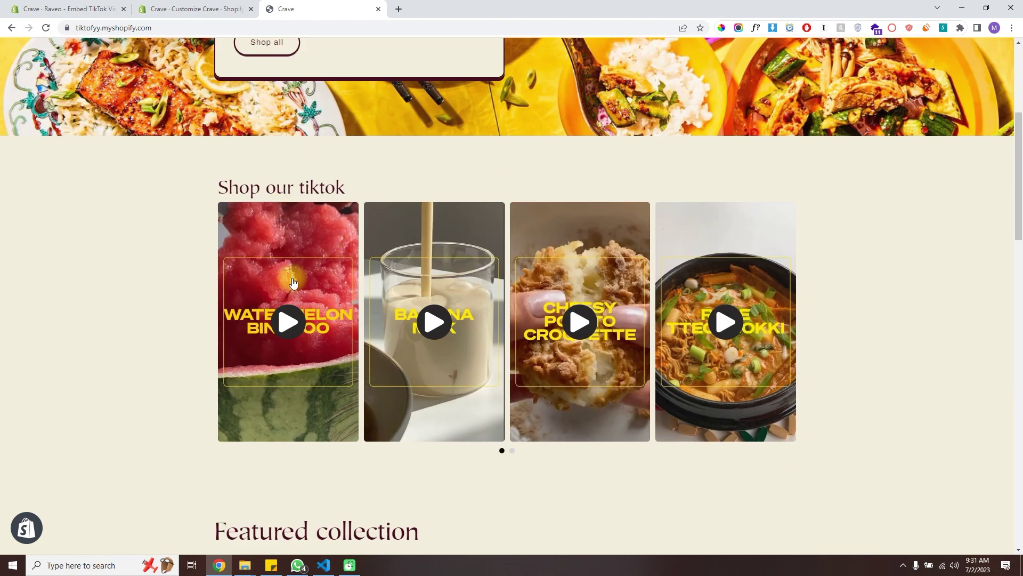
pyautogui.click(293, 281)
pyautogui.click(996, 218)
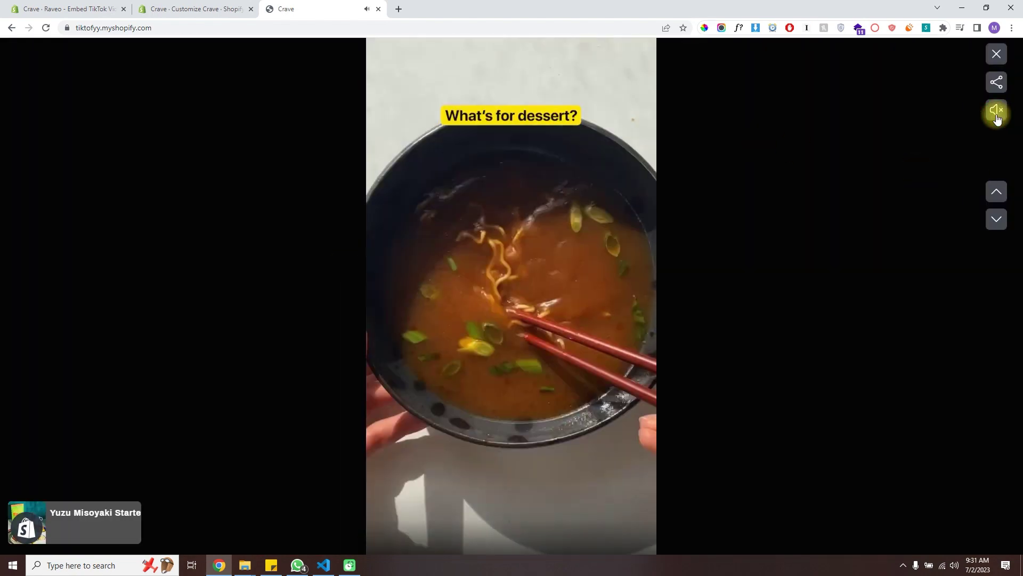
pyautogui.click(996, 191)
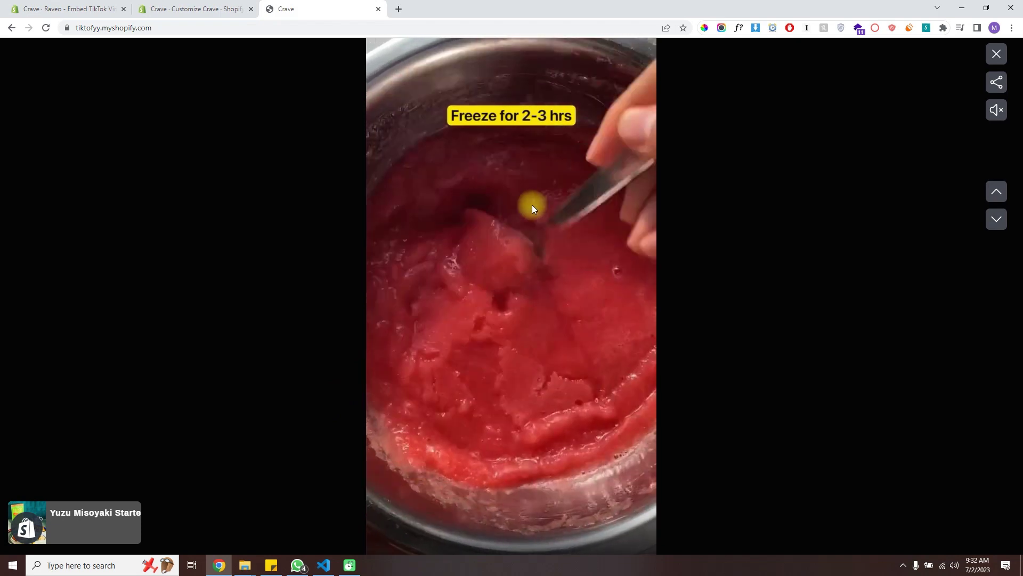
pyautogui.click(96, 520)
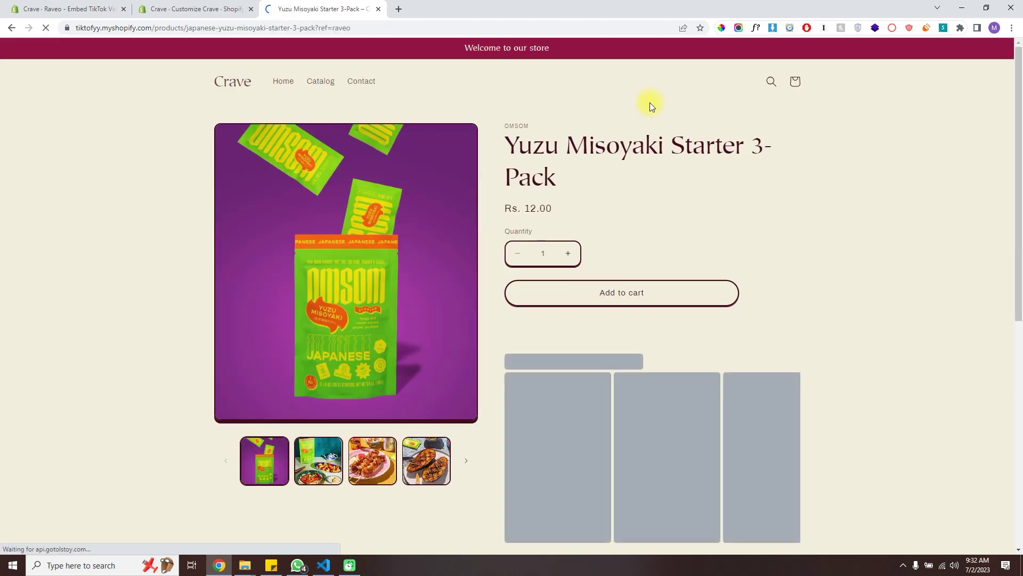
pyautogui.scroll(-1, 641, 130)
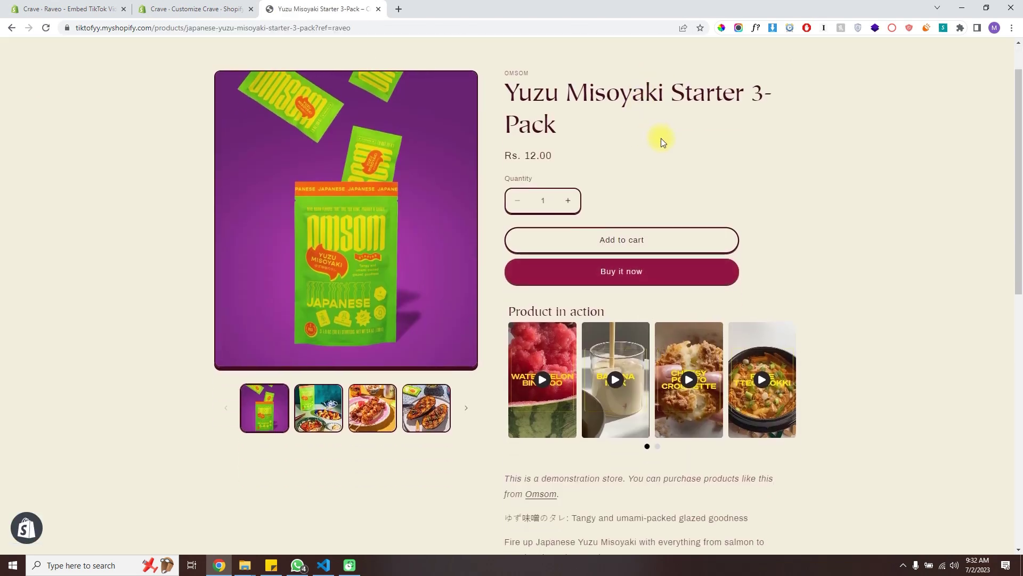
pyautogui.scroll(1, 661, 138)
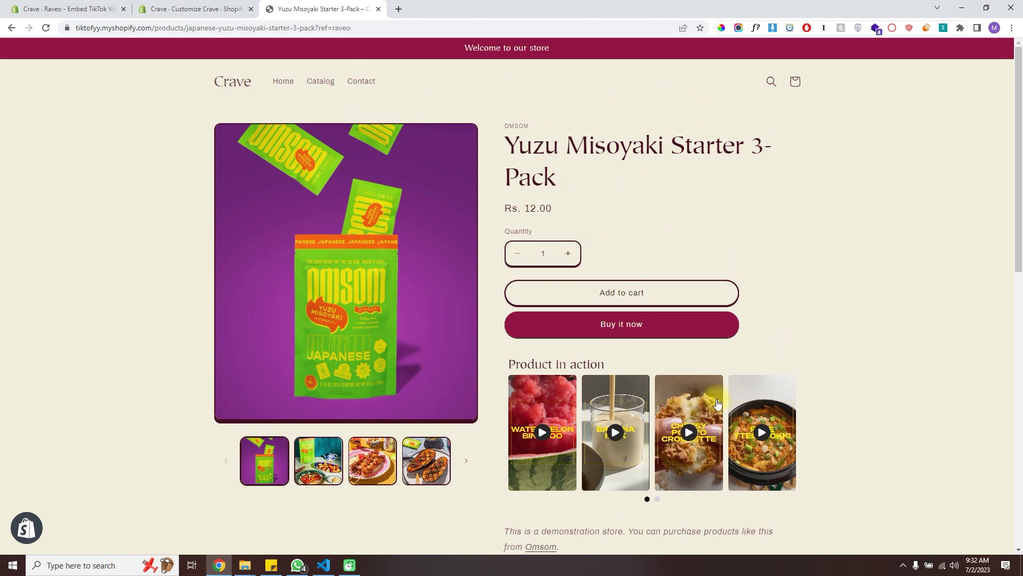
pyautogui.moveTo(697, 410); pyautogui.dragTo(696, 441)
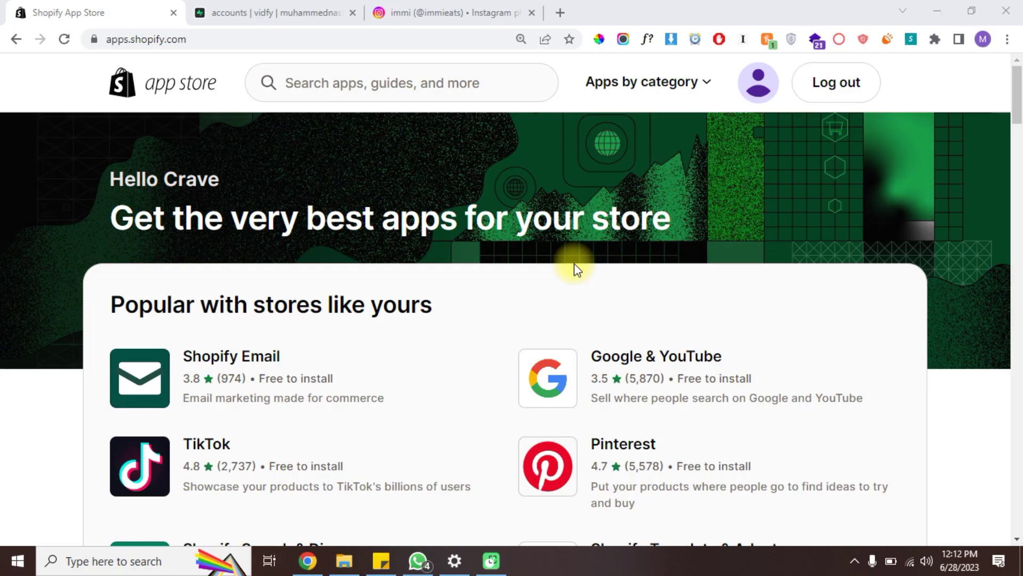
# Step: Search the App Store for 'raveo' and add the Raveo – Tiktok & Video Feed app
pyautogui.click(472, 87)
pyautogui.write('raveo')
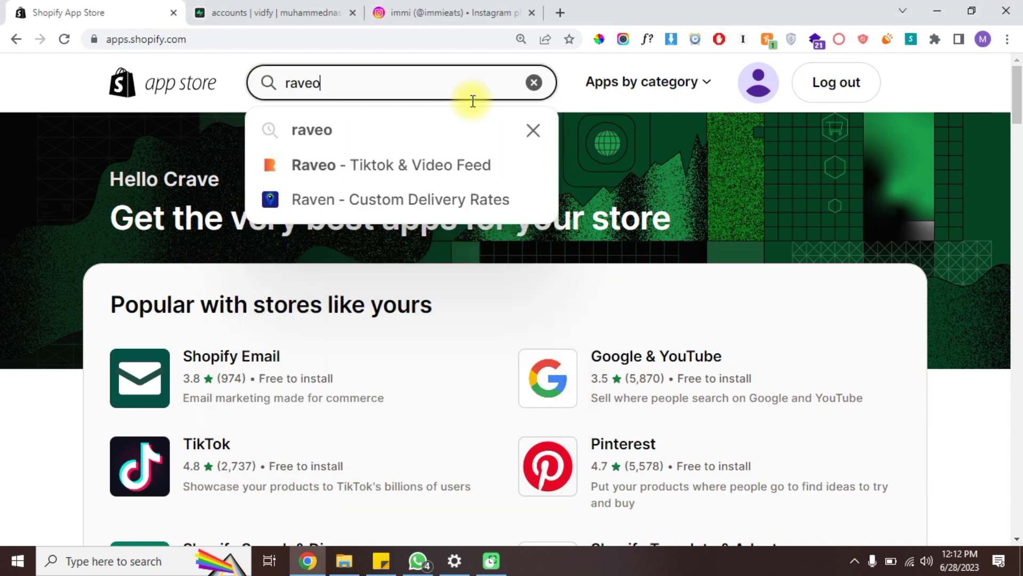
pyautogui.press('Return')
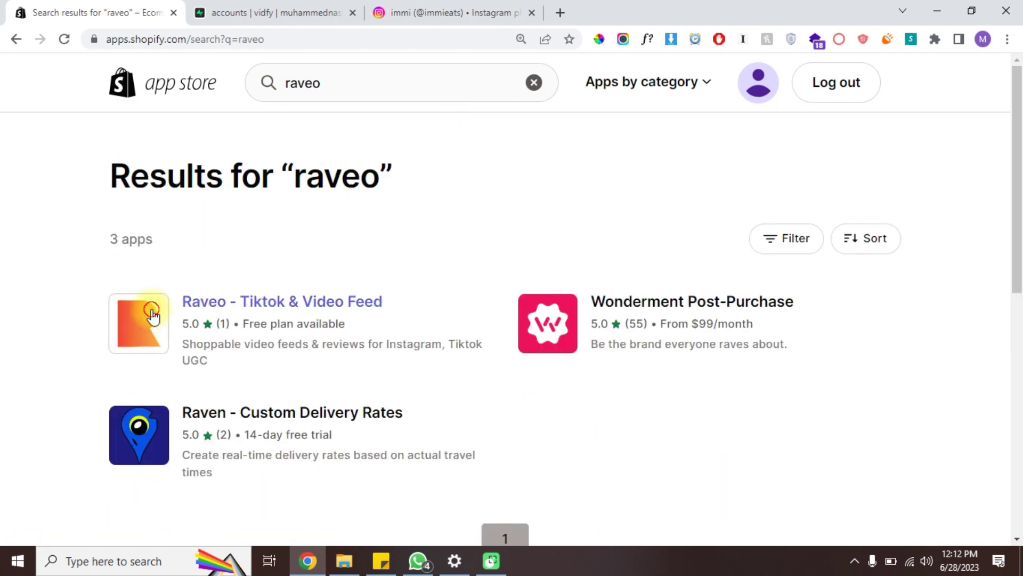
pyautogui.click(153, 315)
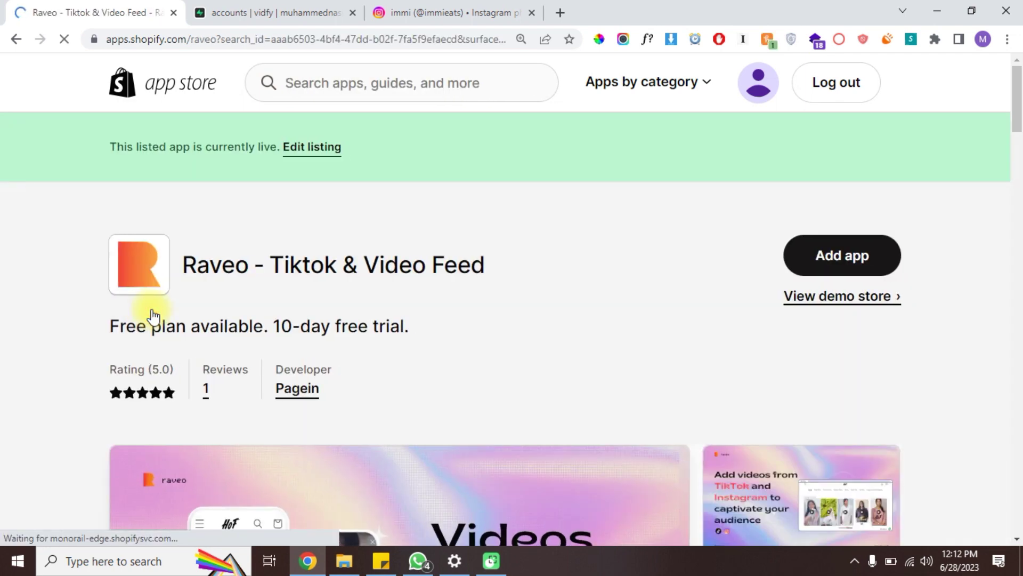
pyautogui.rightClick(839, 248)
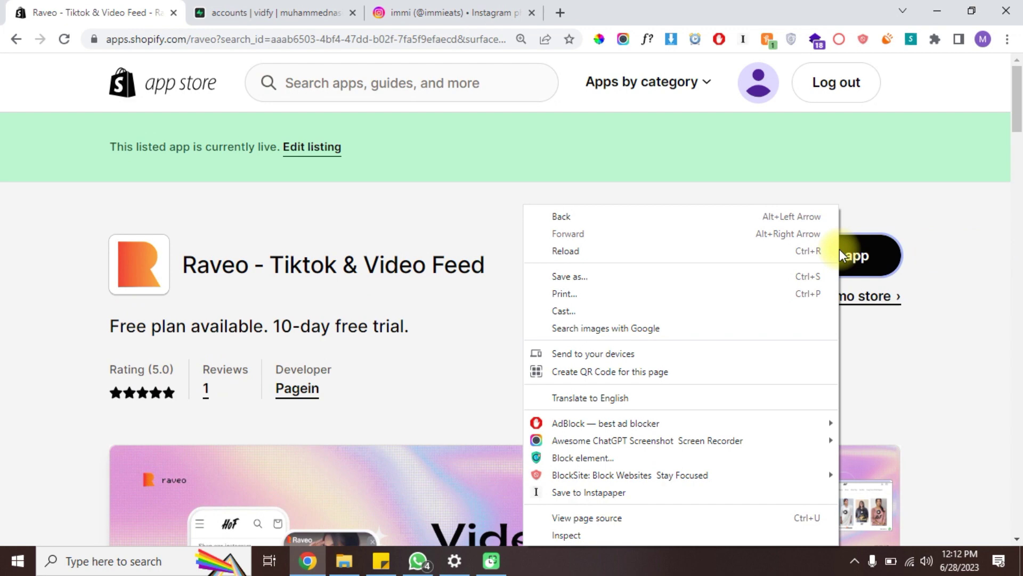
pyautogui.click(847, 215)
pyautogui.click(863, 253)
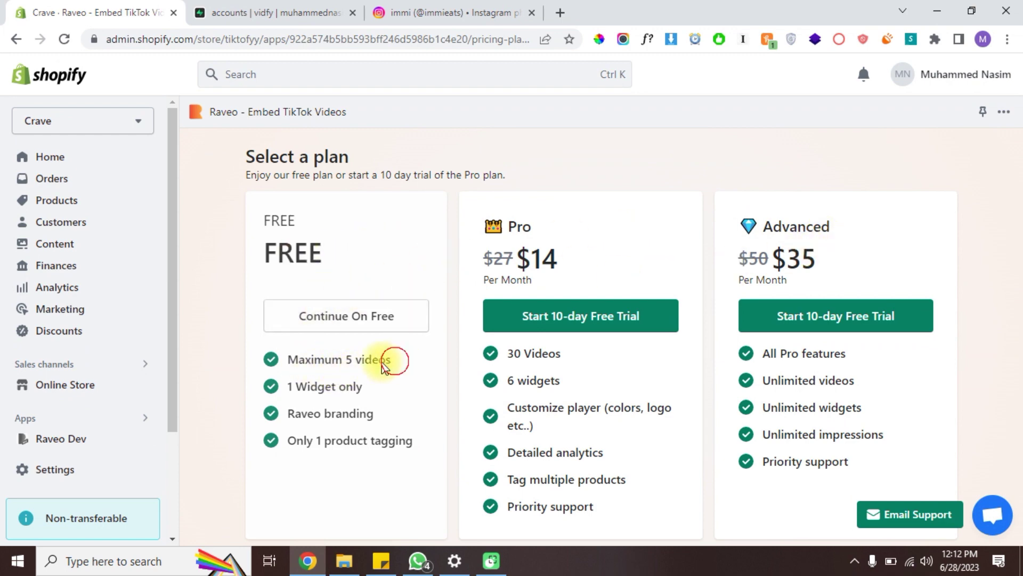
# Step: Start the Pro plan's 10-day free trial and approve the subscription charge
pyautogui.moveTo(398, 359); pyautogui.dragTo(285, 363)
pyautogui.click(332, 260)
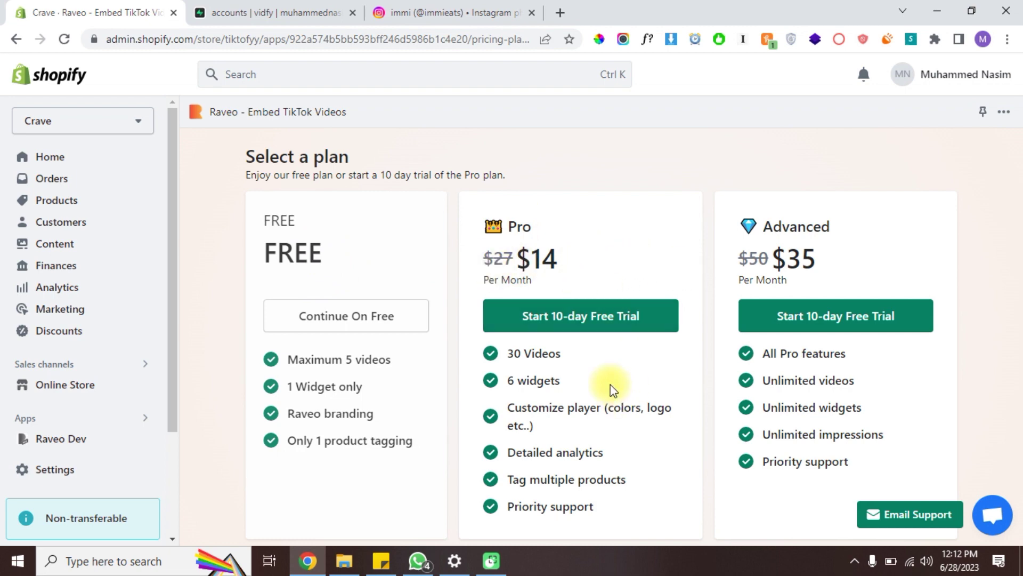
pyautogui.click(622, 308)
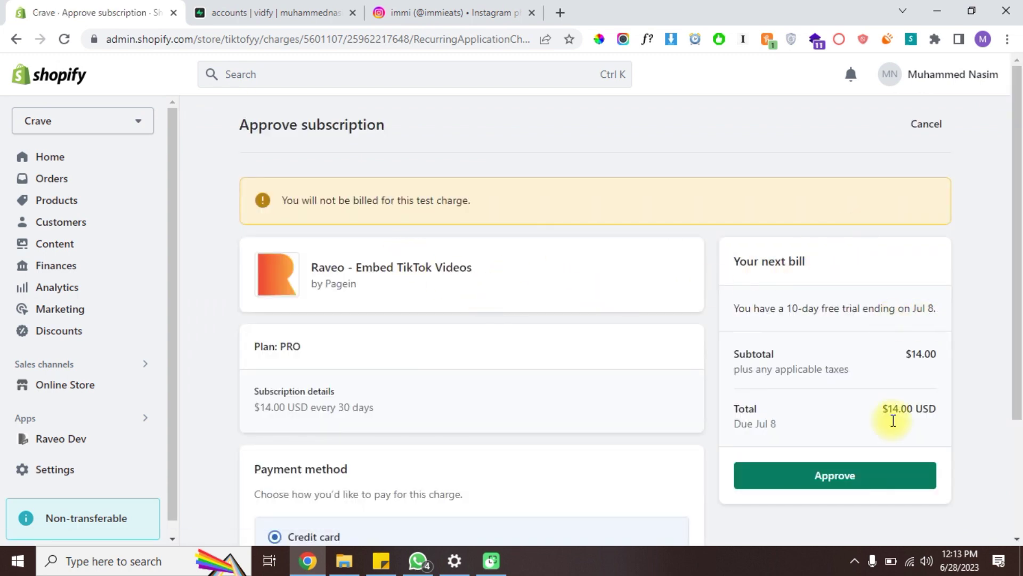
pyautogui.click(835, 475)
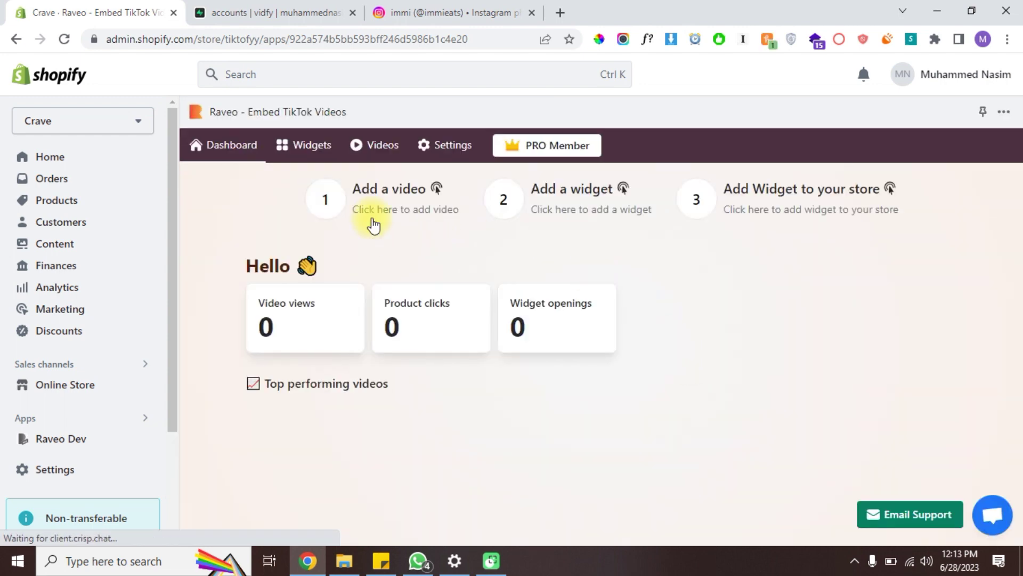
# Step: Open Add Video from the Videos tab and focus the Video link field
pyautogui.click(409, 192)
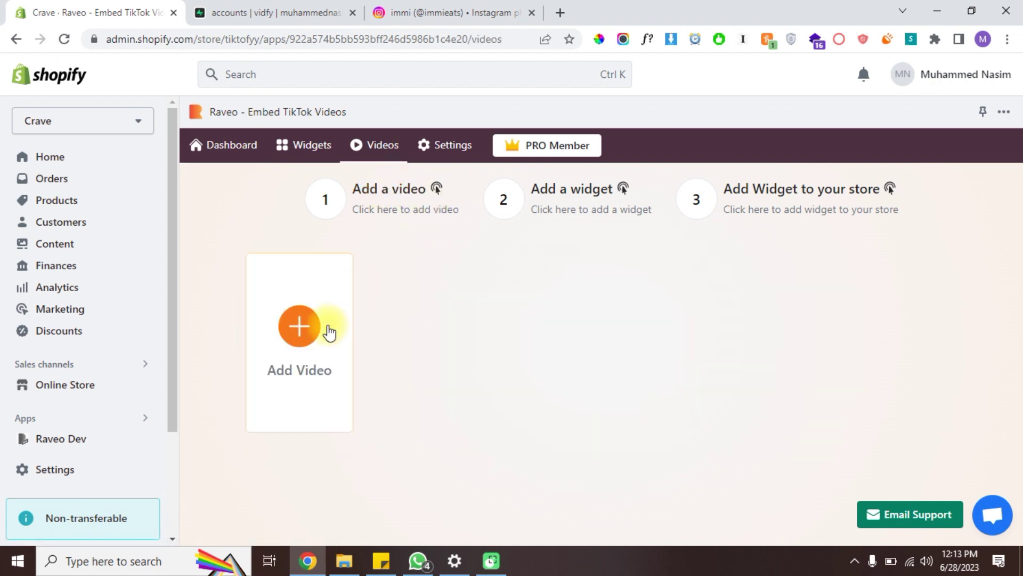
pyautogui.click(298, 327)
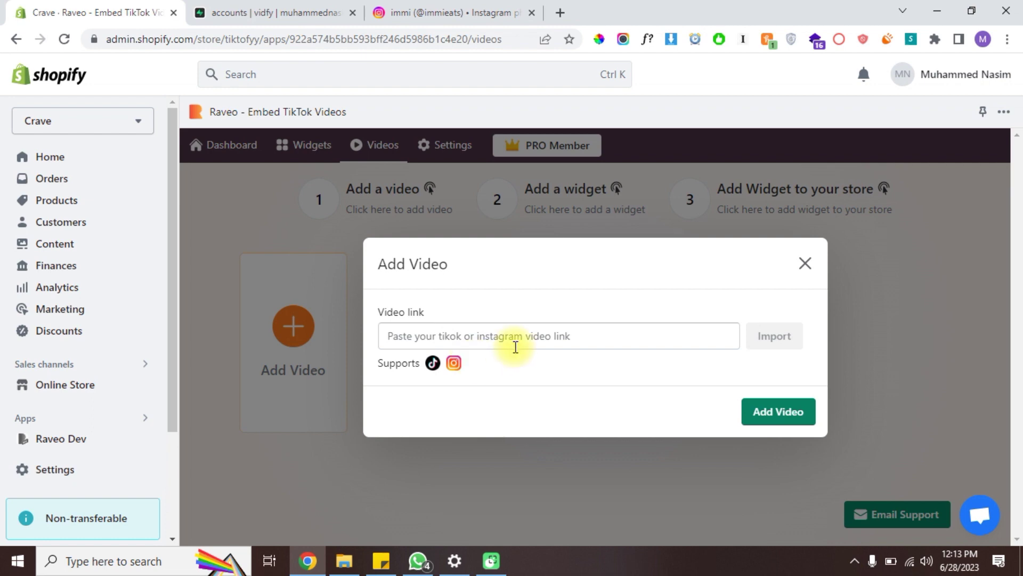
pyautogui.click(554, 335)
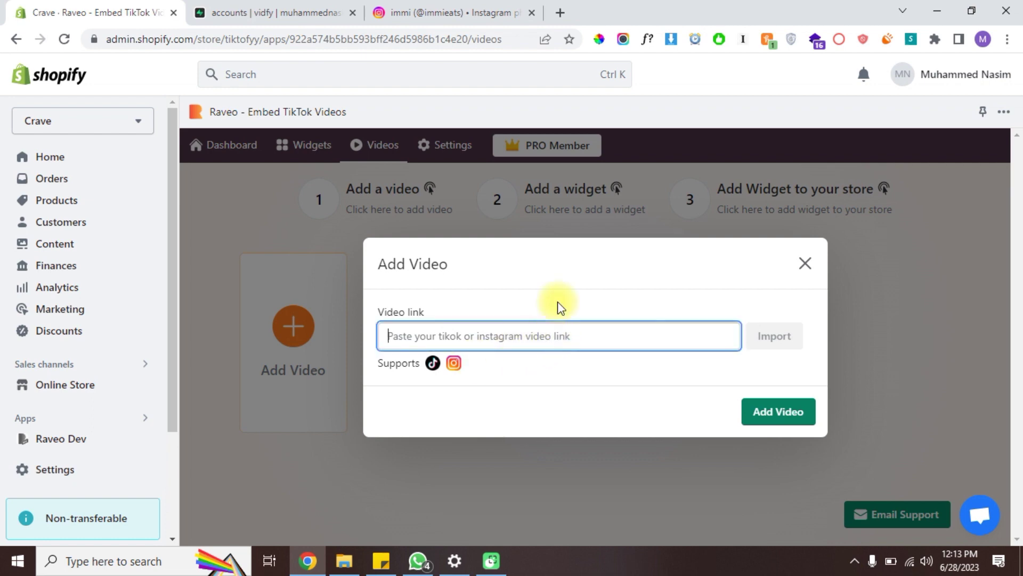
# Step: Switch to the Instagram tab and close the open reel to reach the reels grid
pyautogui.click(472, 7)
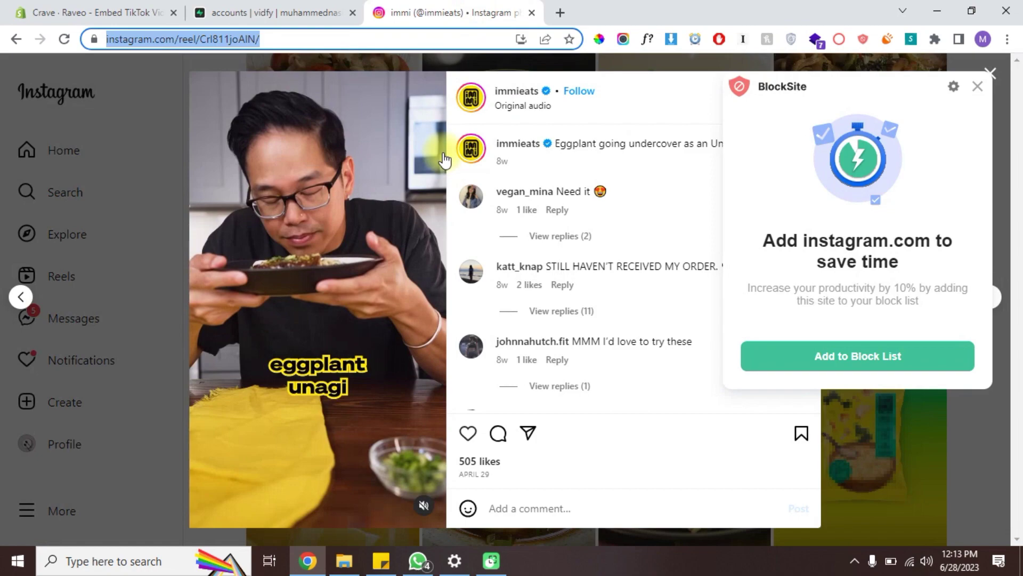
pyautogui.click(952, 87)
pyautogui.click(990, 73)
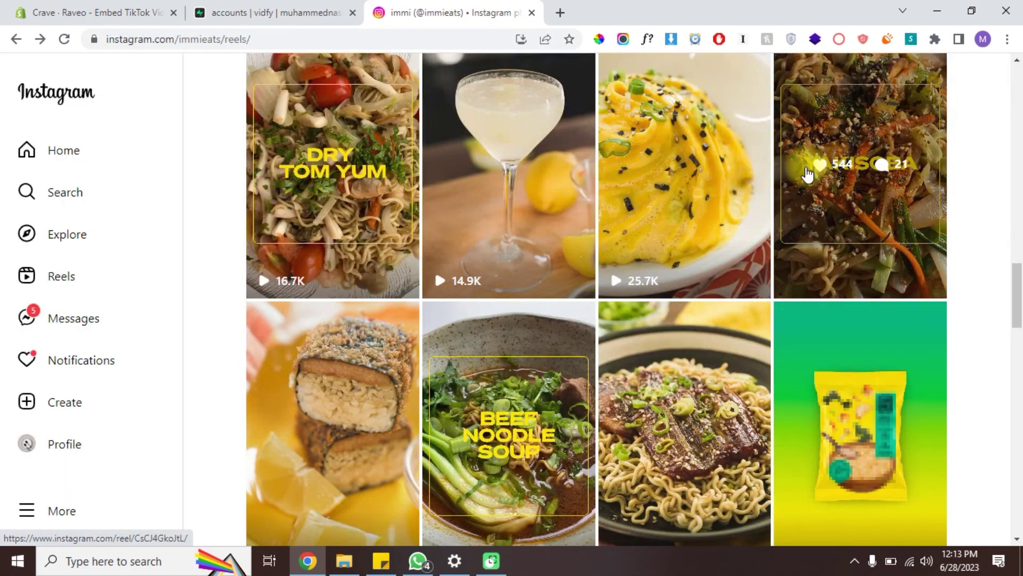
pyautogui.scroll(-5, 821, 166)
pyautogui.scroll(5, 821, 167)
pyautogui.scroll(3, 821, 167)
pyautogui.scroll(3, 821, 166)
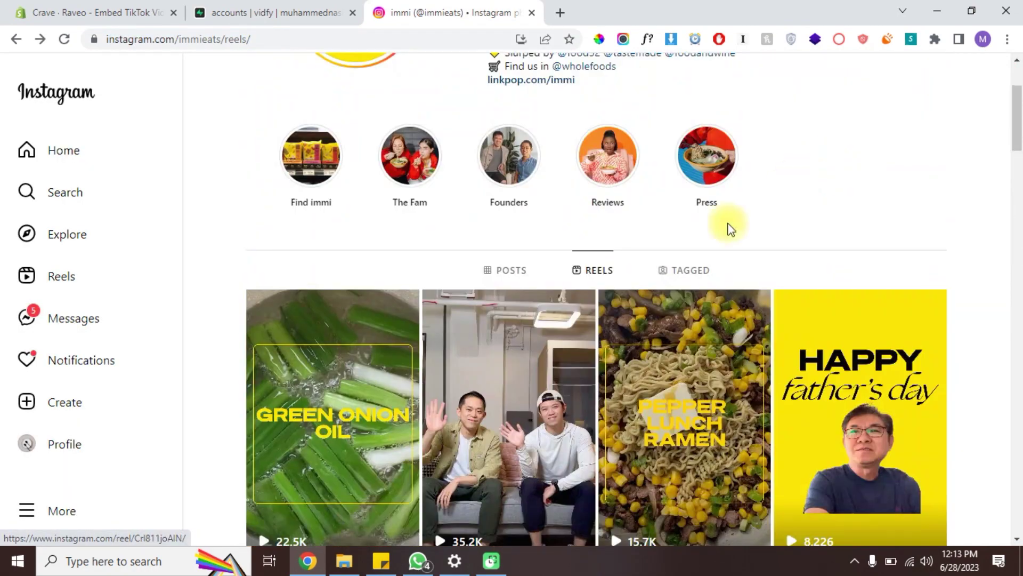
pyautogui.scroll(-3, 728, 223)
pyautogui.scroll(-3, 743, 296)
pyautogui.scroll(-2, 443, 313)
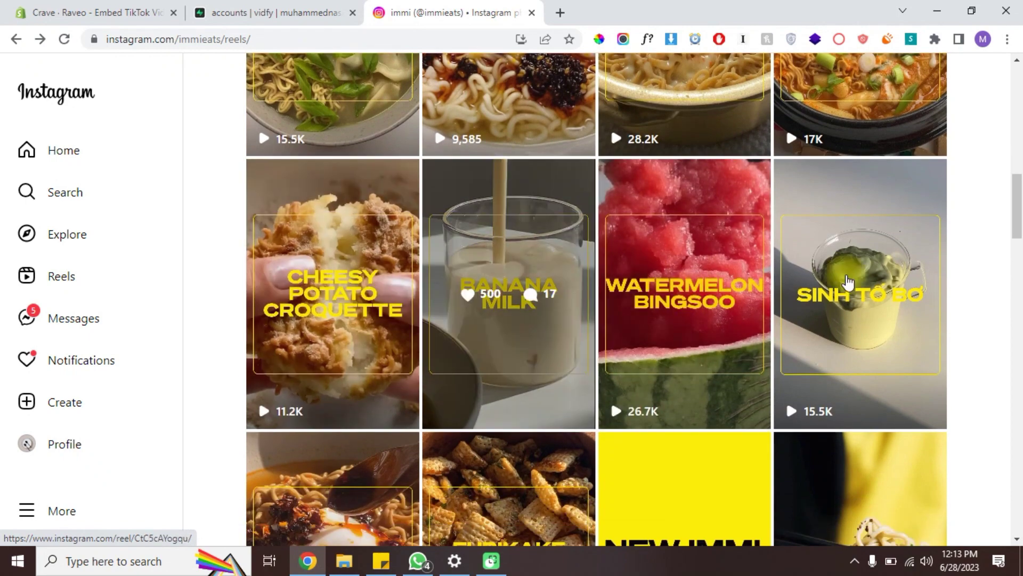
pyautogui.scroll(3, 479, 304)
# Step: Copy the Crispy Carbonara Ramen reel's URL and return to Raveo's Video link field
pyautogui.click(648, 275)
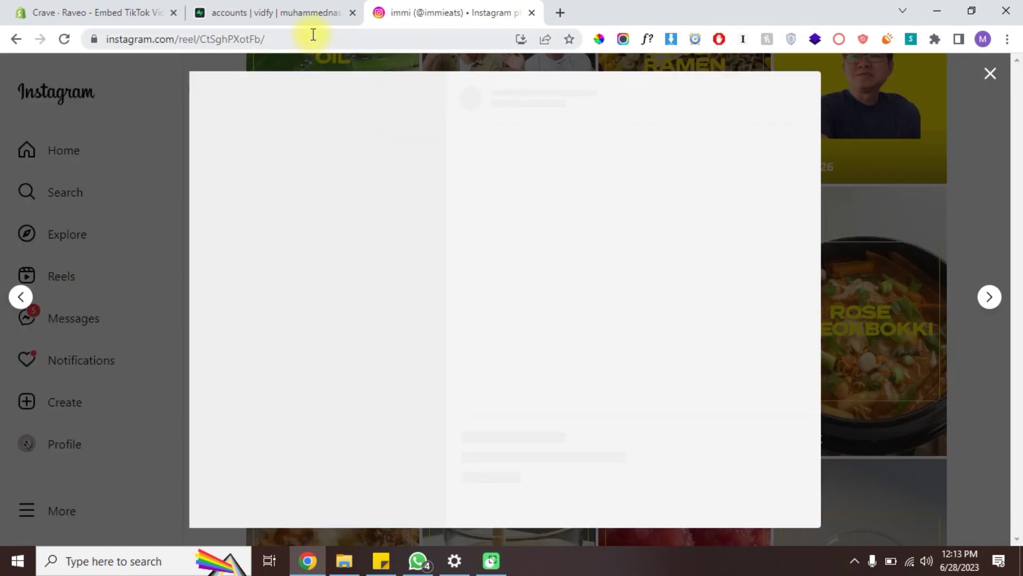
pyautogui.click(184, 38)
pyautogui.rightClick(246, 39)
pyautogui.click(283, 143)
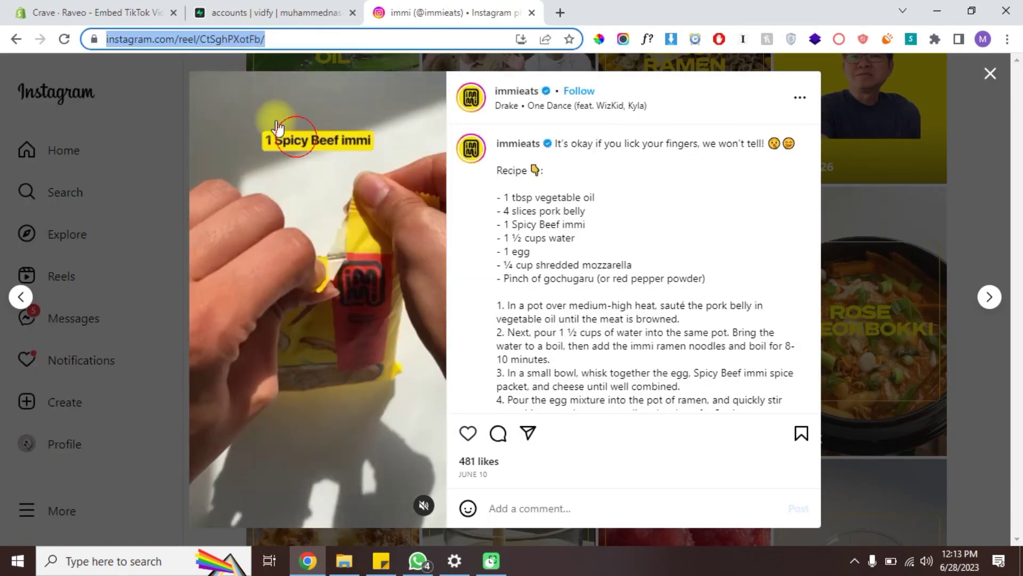
pyautogui.click(96, 13)
pyautogui.click(485, 336)
# Step: Import the pasted carbonara ramen reel and tag it with Yuzu Misoyaki Starter 3-Pack
pyautogui.hotkey('ctrl', 'v')
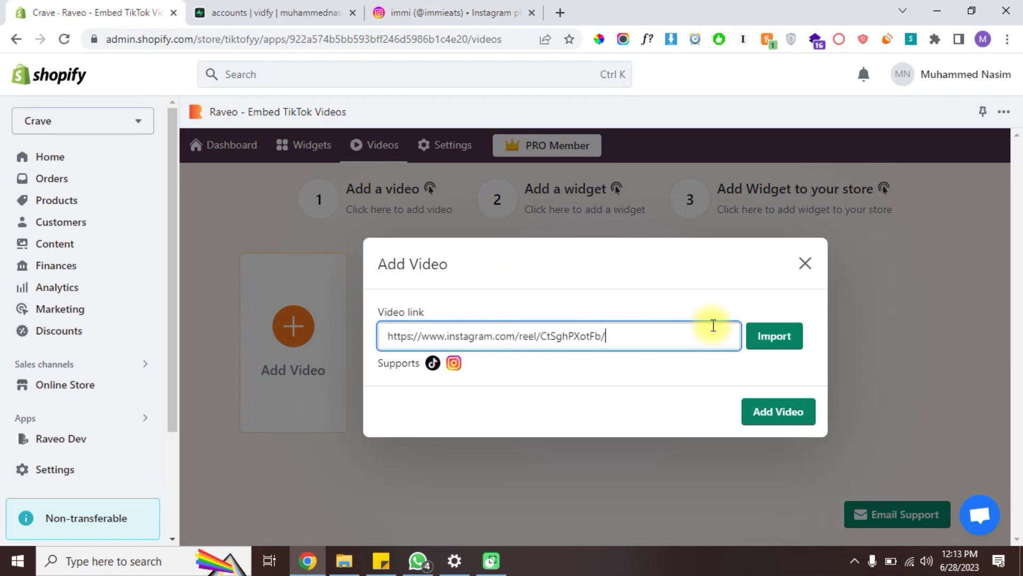
pyautogui.click(774, 336)
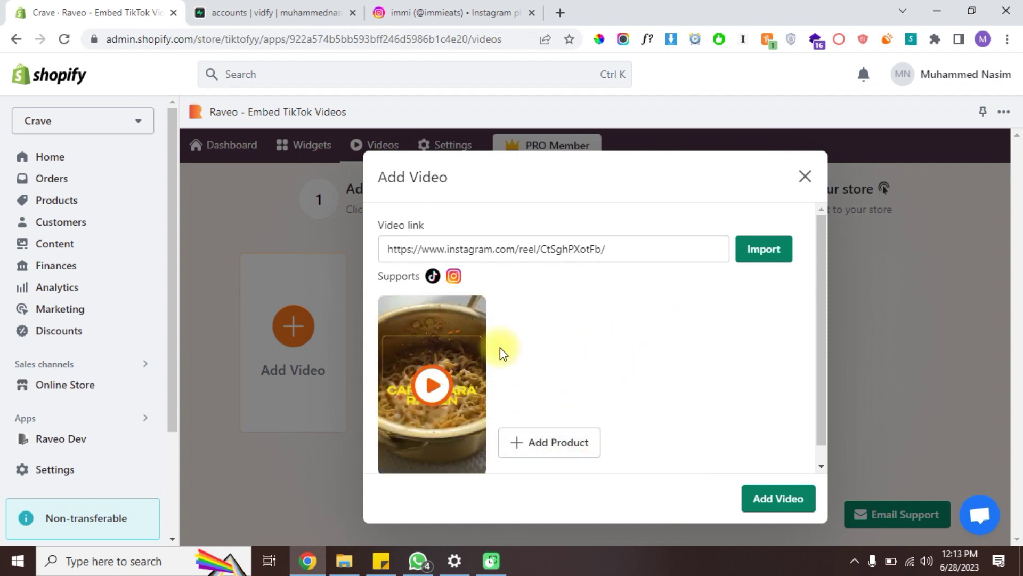
pyautogui.click(560, 442)
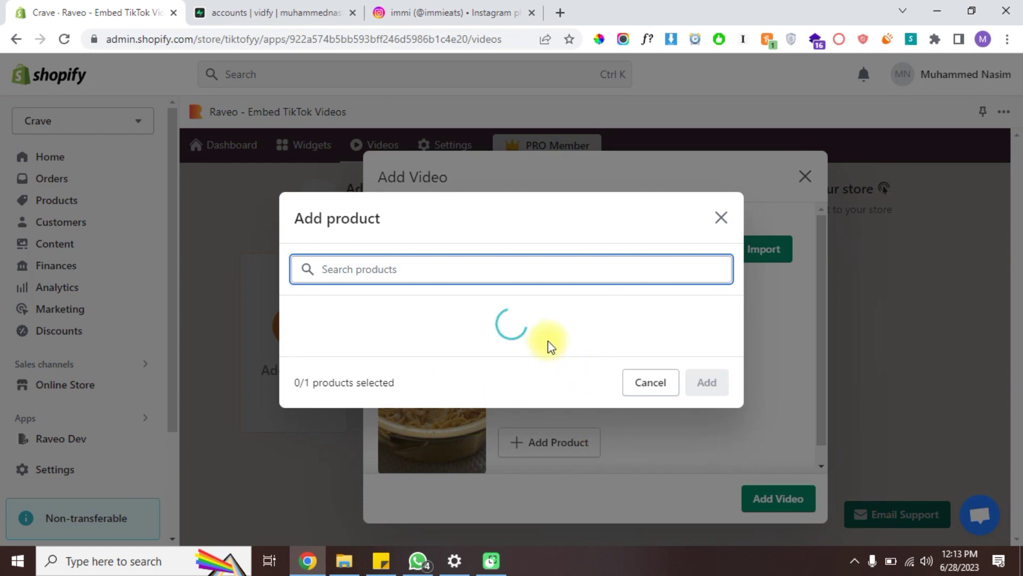
pyautogui.scroll(-5, 552, 319)
pyautogui.scroll(-5, 558, 324)
pyautogui.scroll(-3, 558, 323)
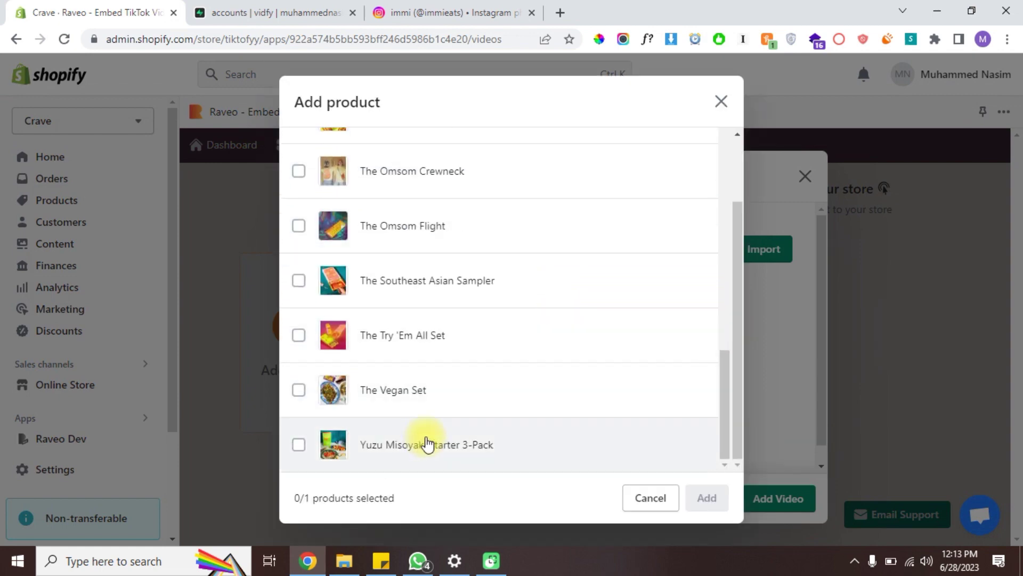
pyautogui.click(448, 444)
pyautogui.click(707, 498)
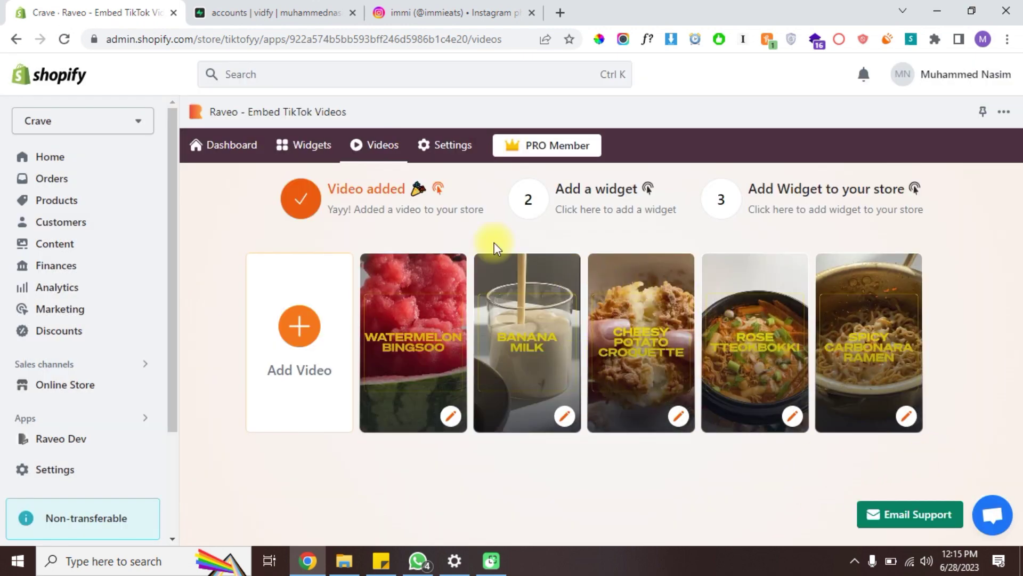
# Step: Add a widget named 'homepage 1', keeping title 'Shop our tiktok', with 5 desktop videos per row
pyautogui.click(622, 192)
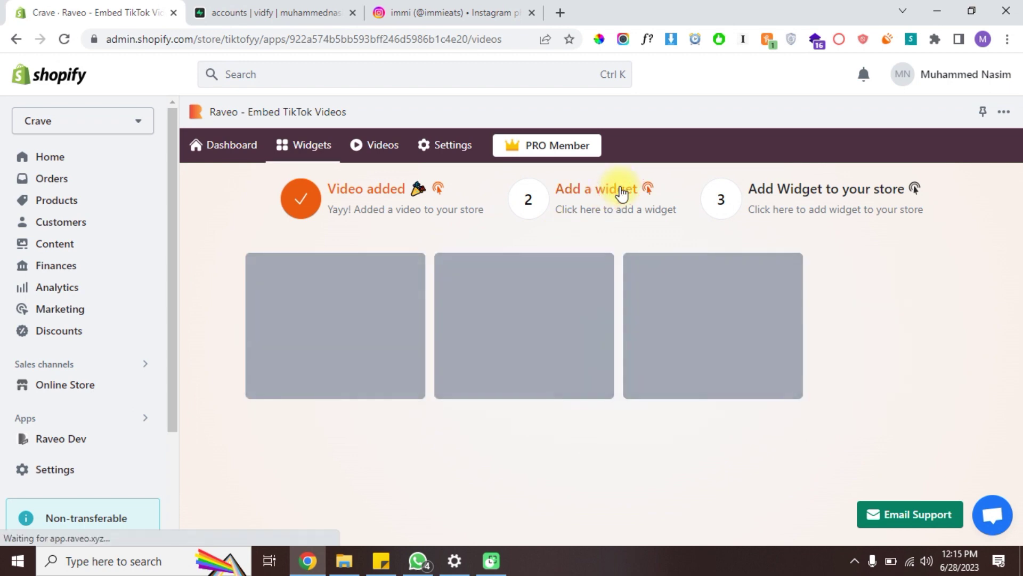
pyautogui.click(340, 313)
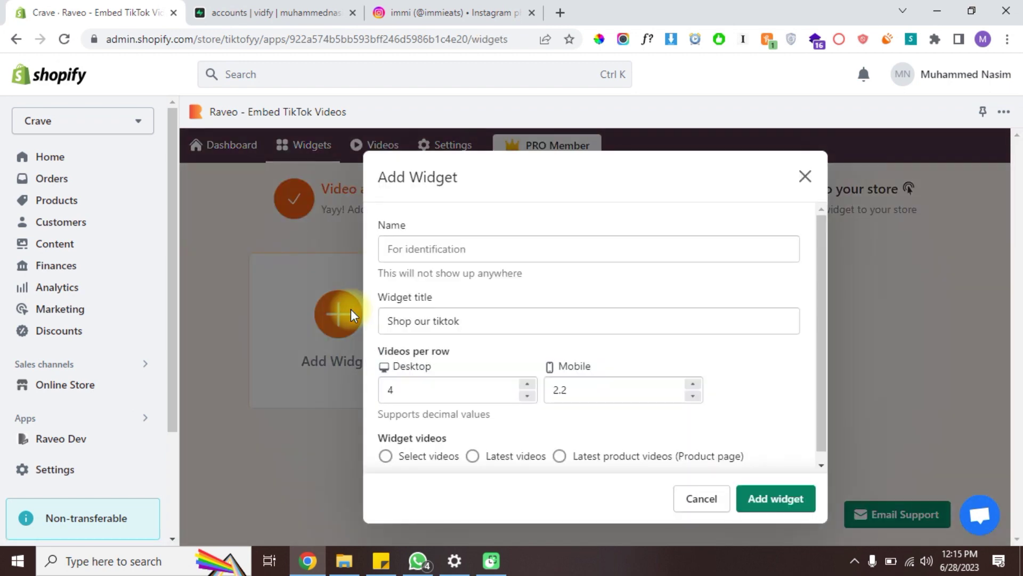
pyautogui.click(494, 249)
pyautogui.write('homepage 1')
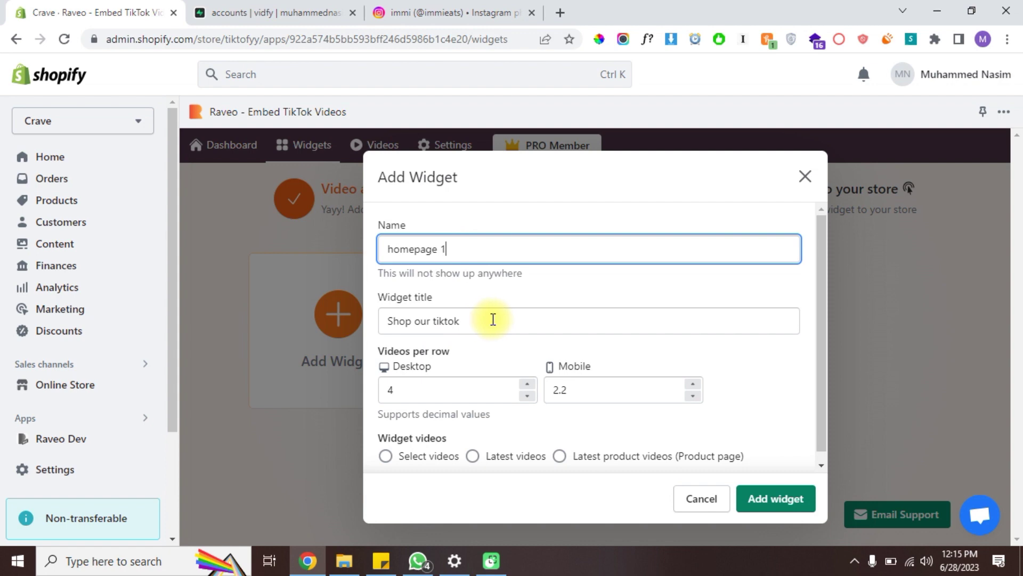
pyautogui.doubleClick(494, 320)
pyautogui.moveTo(494, 320); pyautogui.dragTo(270, 321)
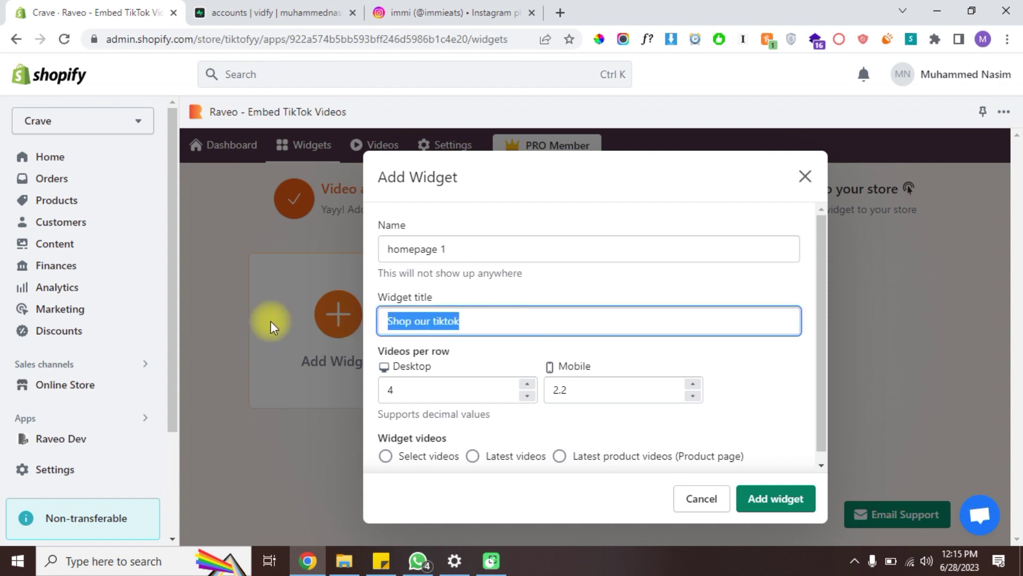
pyautogui.click(575, 313)
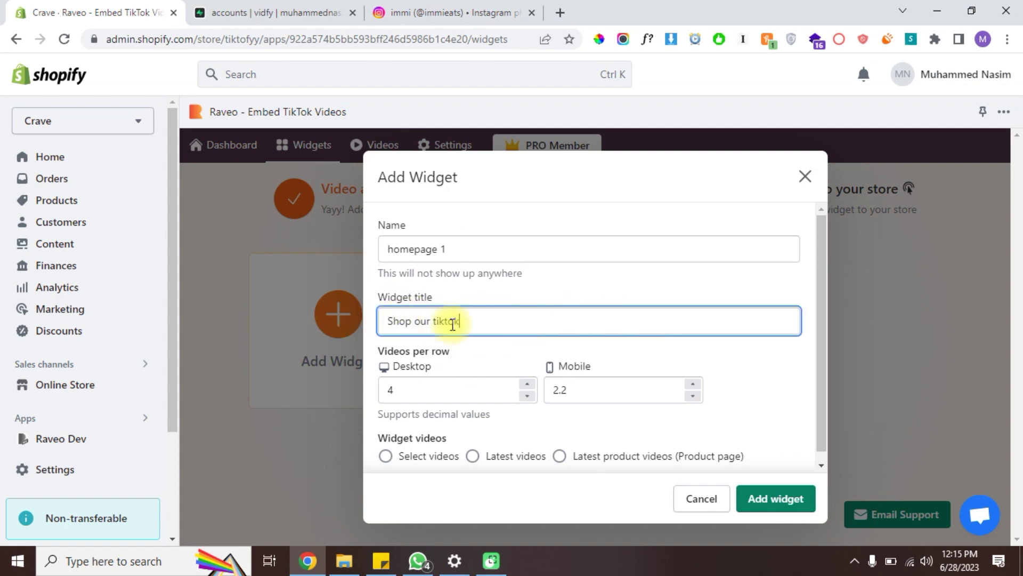
pyautogui.scroll(-1, 441, 389)
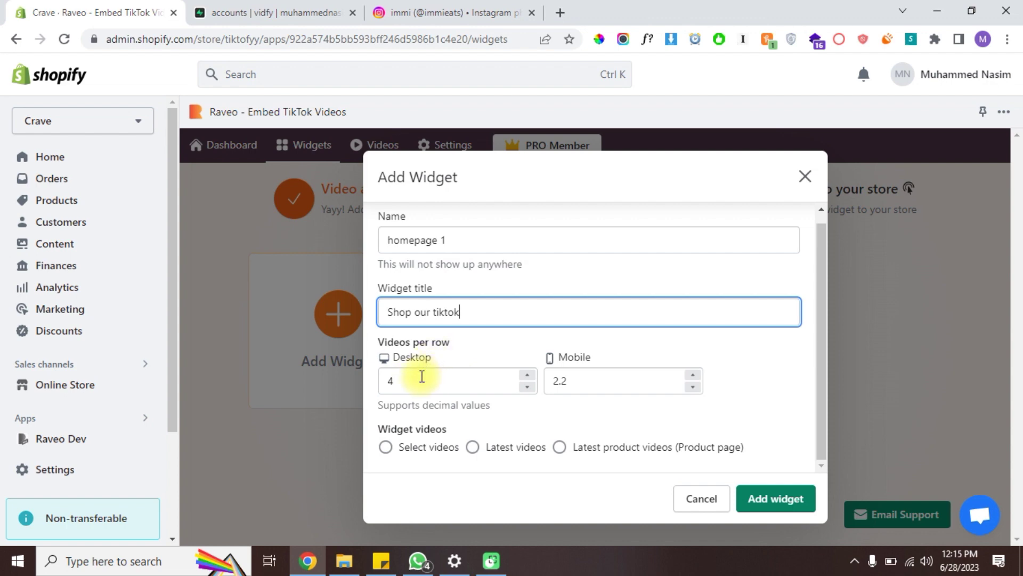
pyautogui.click(440, 379)
pyautogui.write('5')
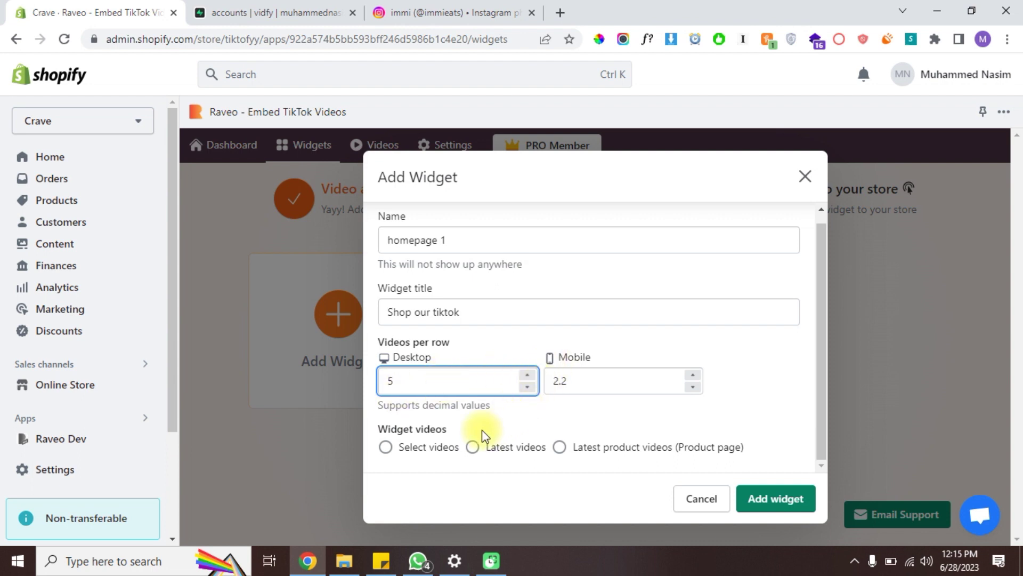
# Step: Pick the Watermelon Bingsoo and Banana Milk videos, then switch the feed to Latest videos
pyautogui.click(386, 447)
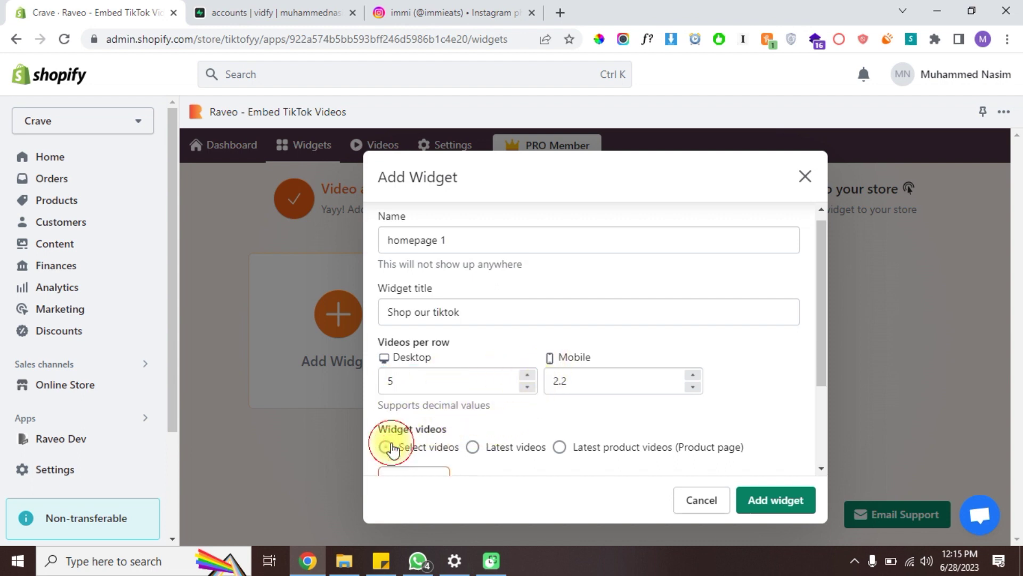
pyautogui.click(413, 404)
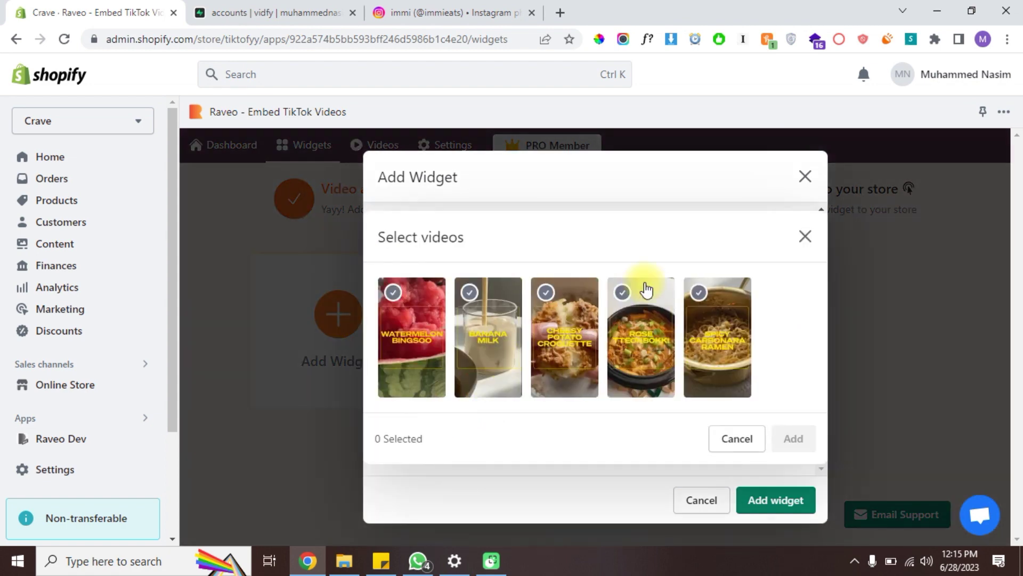
pyautogui.click(411, 316)
pyautogui.click(491, 322)
pyautogui.click(806, 236)
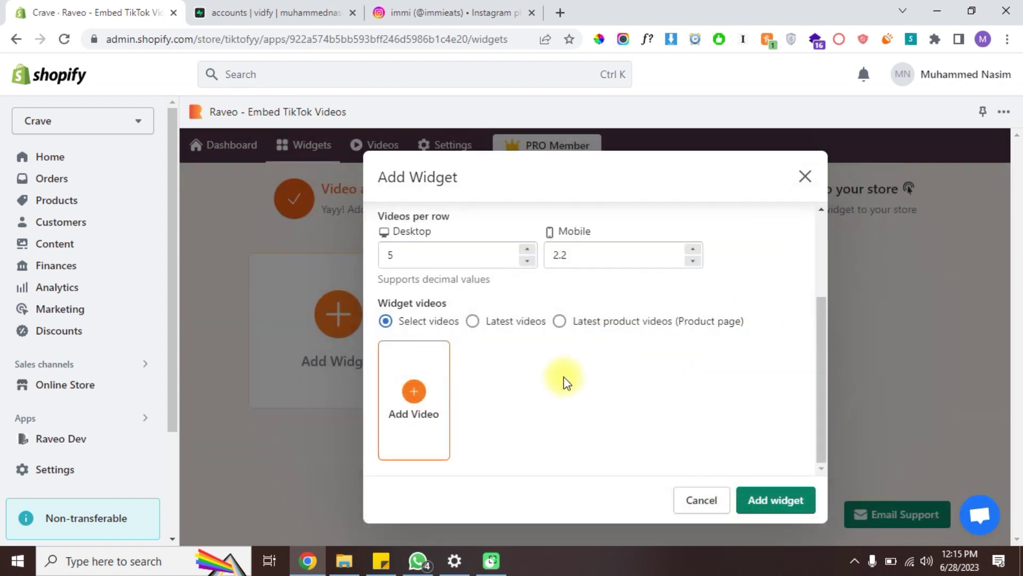
pyautogui.click(510, 319)
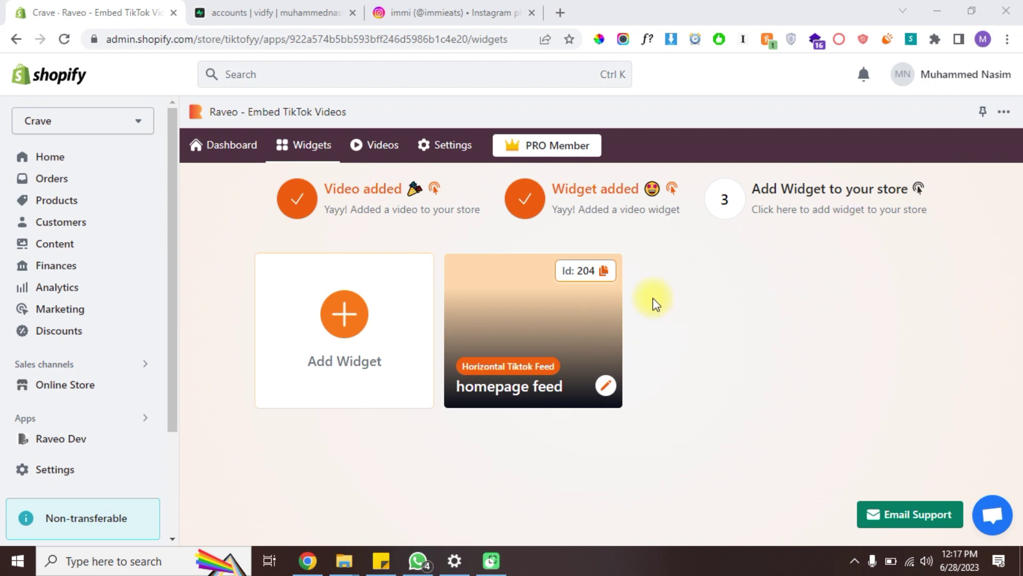
# Step: Copy the Id of the saved homepage feed widget
pyautogui.click(603, 270)
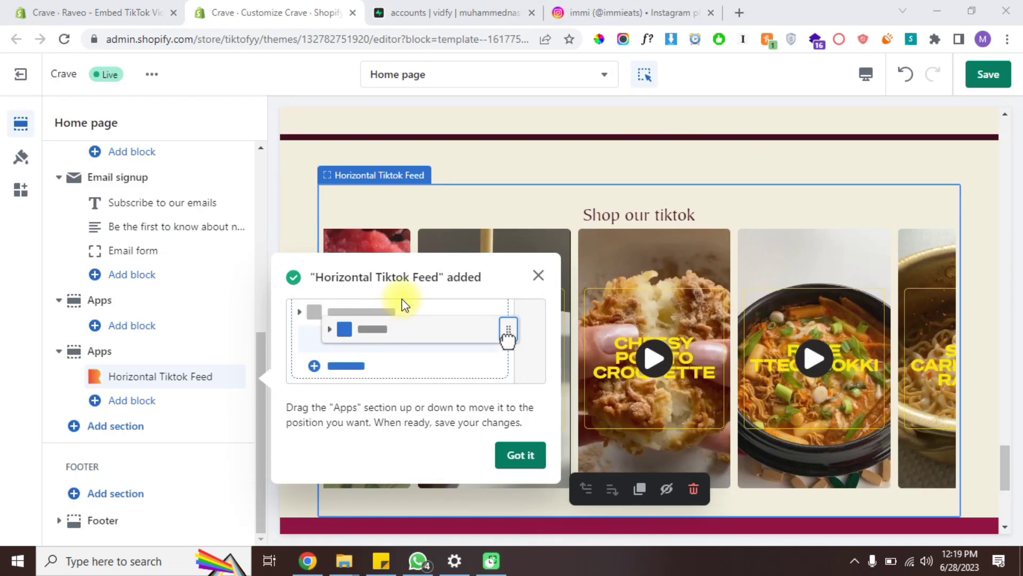
# Step: Dismiss the notice and add the Horizontal Tiktok Feed app section to the Home page
pyautogui.moveTo(308, 276); pyautogui.dragTo(503, 281)
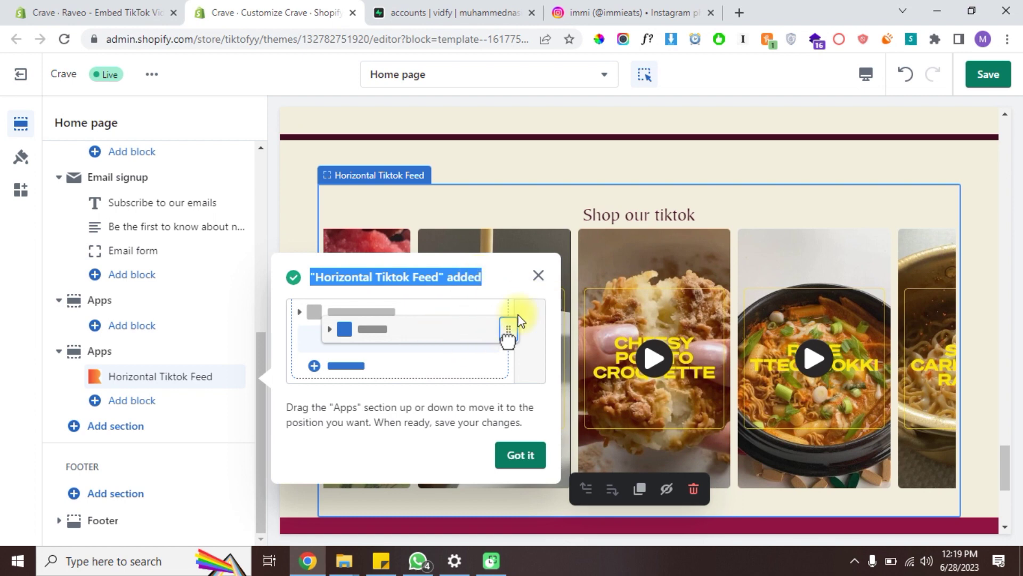
pyautogui.click(124, 434)
pyautogui.click(395, 233)
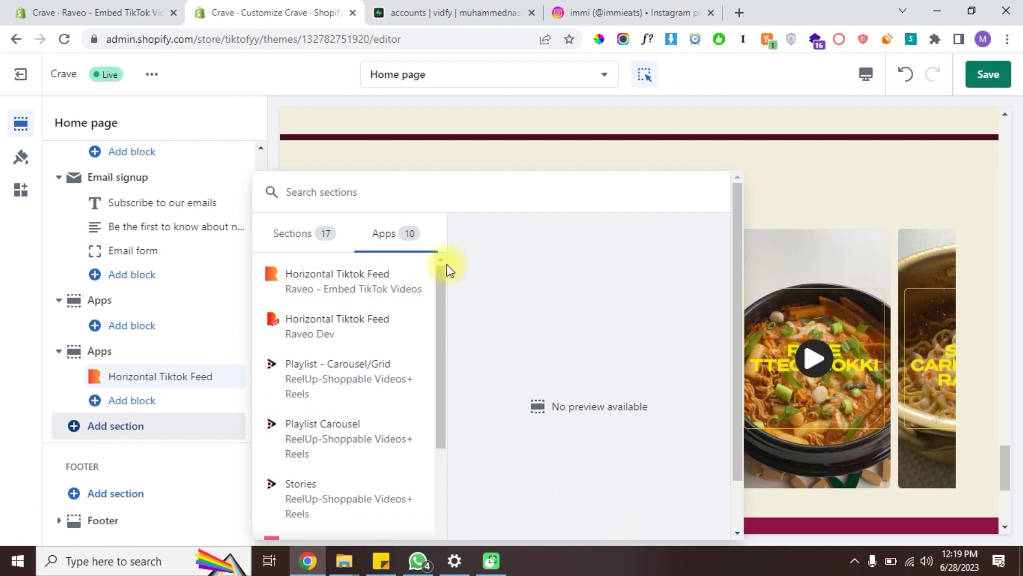
pyautogui.click(380, 281)
pyautogui.scroll(-5, 635, 265)
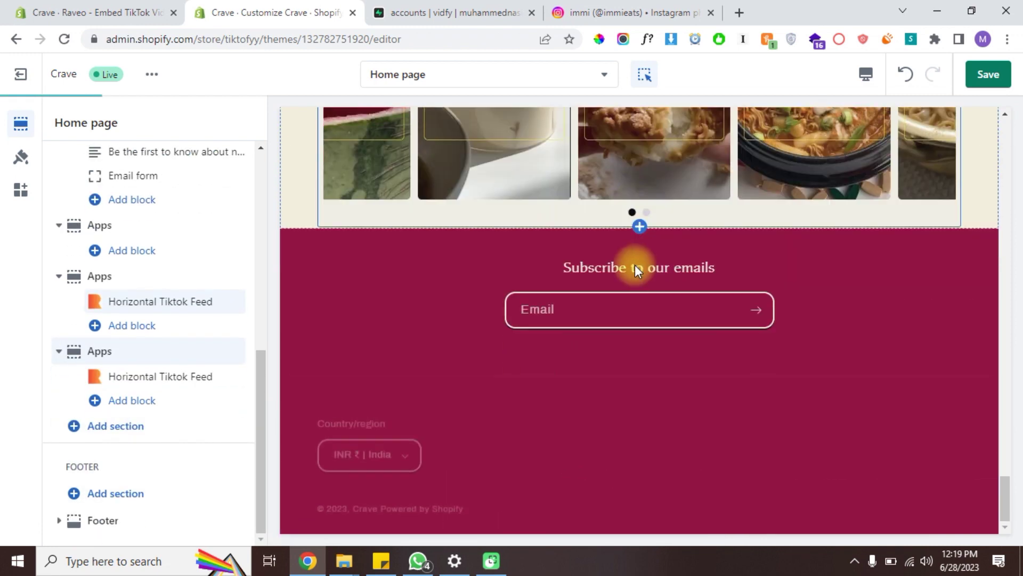
pyautogui.scroll(4, 641, 301)
# Step: Delete the duplicate TikTok feed, move the feed below the slideshow, and save the Home page
pyautogui.click(212, 352)
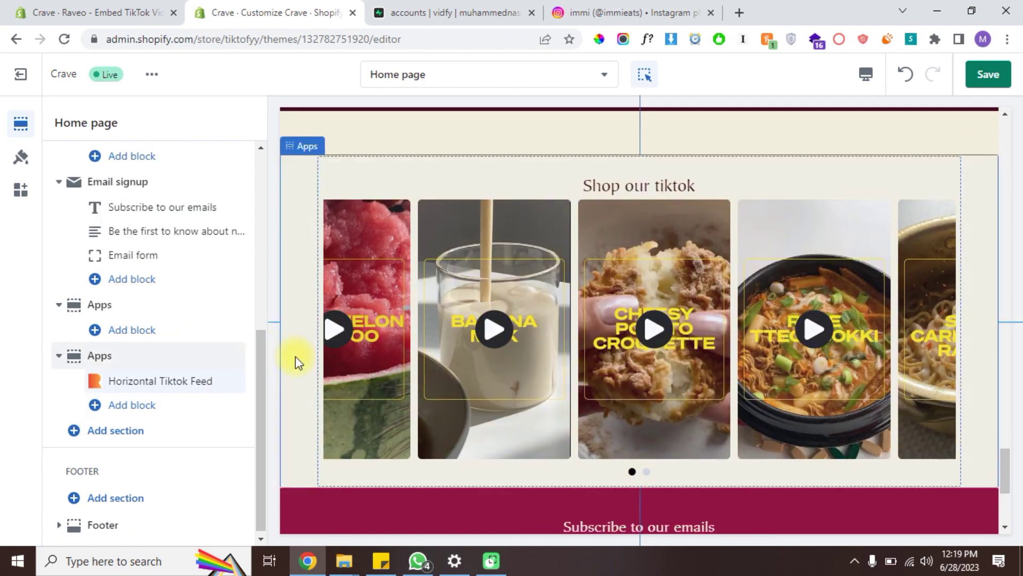
pyautogui.scroll(-5, 672, 277)
pyautogui.scroll(6, 672, 277)
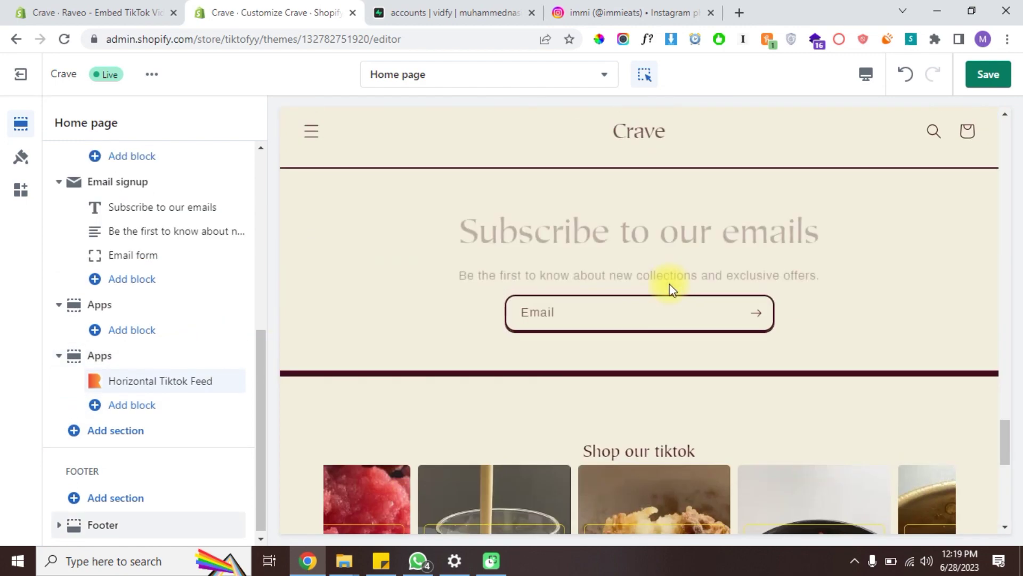
pyautogui.scroll(-2, 668, 326)
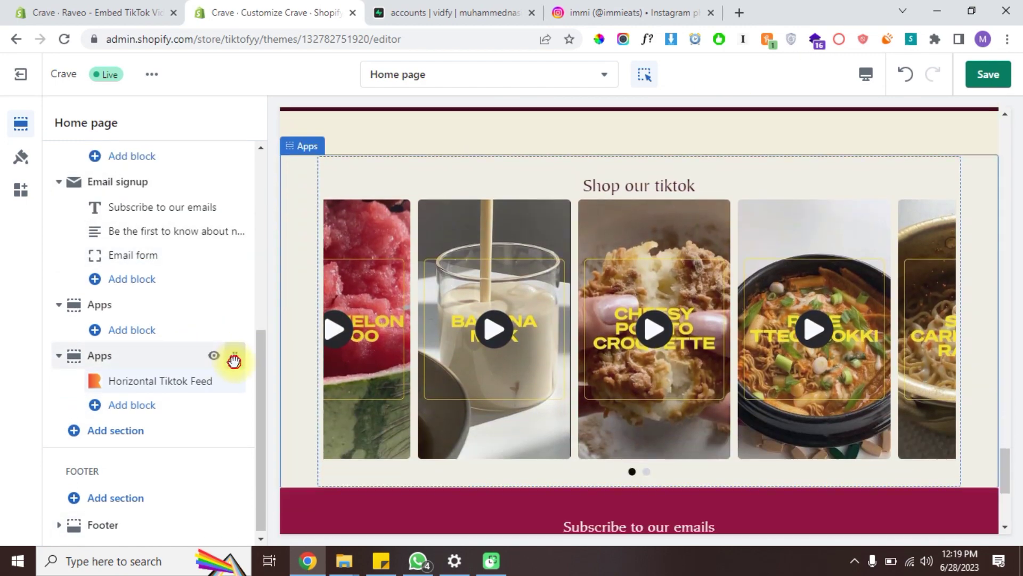
pyautogui.moveTo(233, 358)
pyautogui.mouseDown()
pyautogui.moveTo(200, 311)
pyautogui.moveTo(192, 348)
pyautogui.mouseUp()
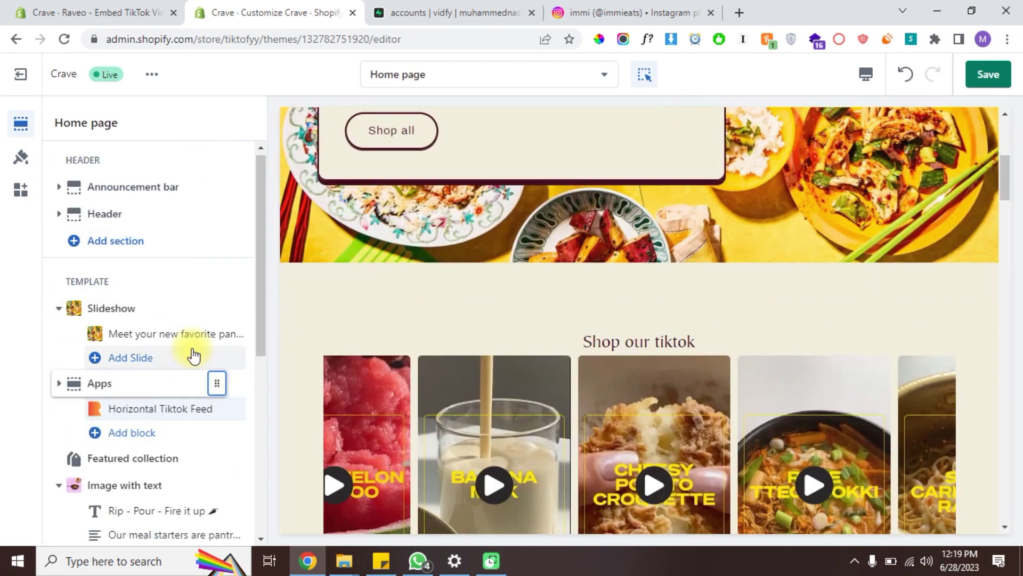
pyautogui.scroll(3, 525, 243)
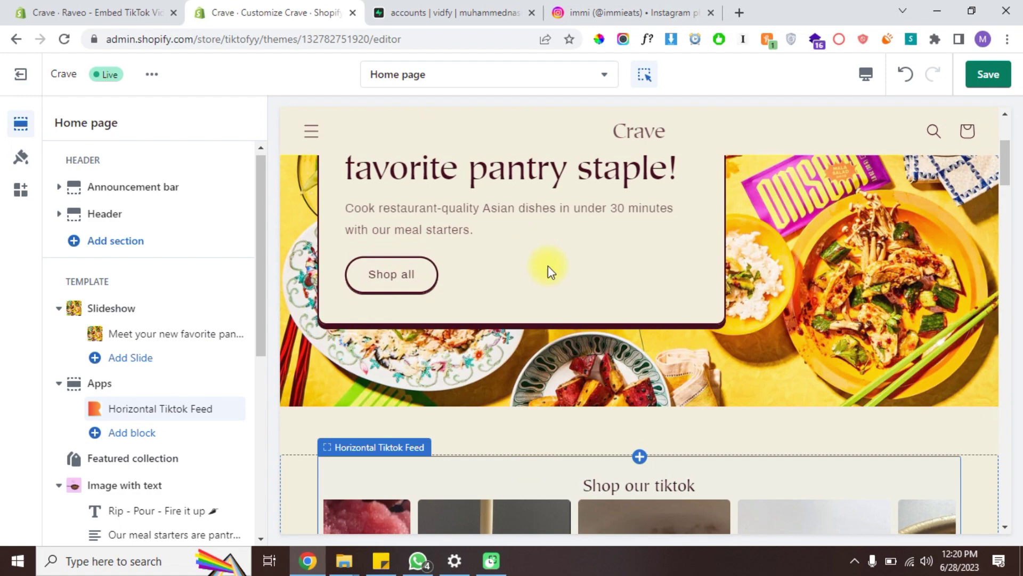
pyautogui.scroll(-2, 547, 265)
pyautogui.click(995, 81)
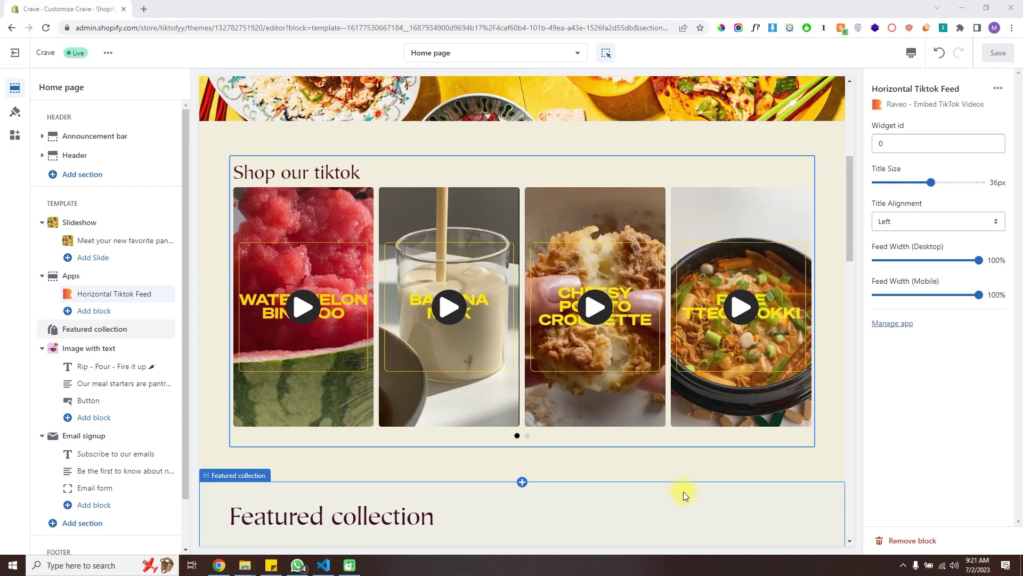
# Step: Try a 42px, centered title on the TikTok feed, then set alignment back to left
pyautogui.click(348, 178)
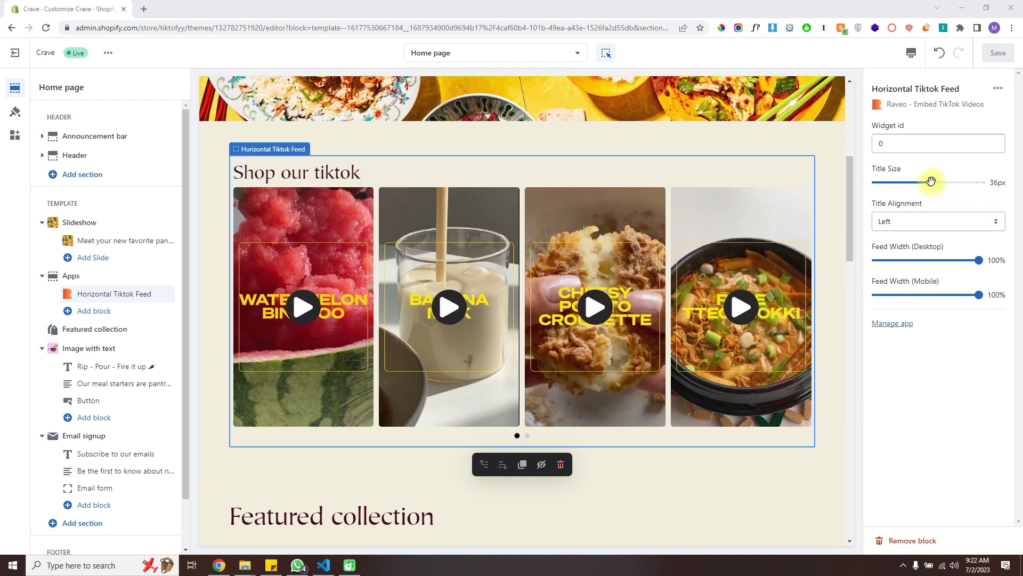
pyautogui.moveTo(930, 181); pyautogui.dragTo(943, 181)
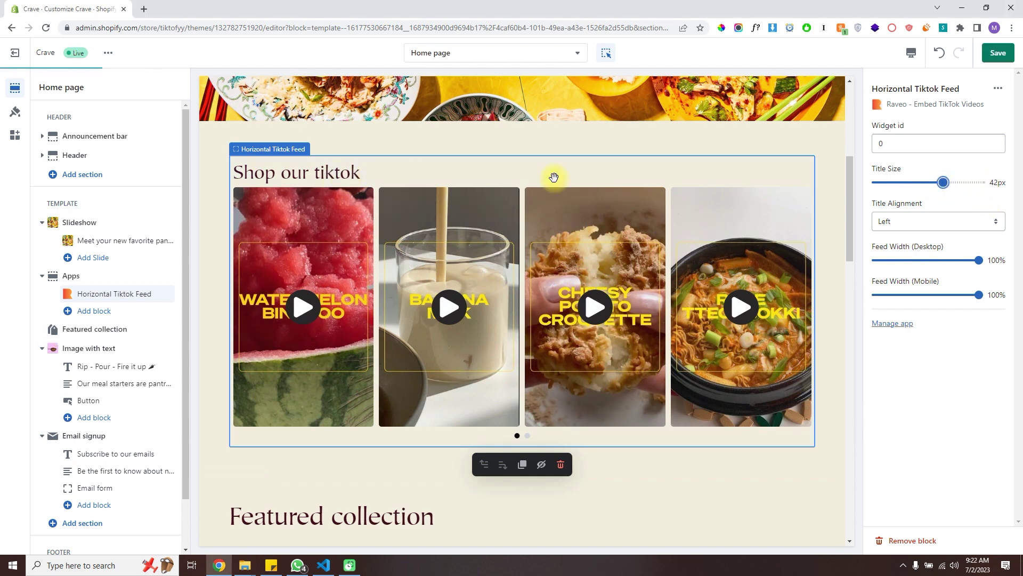
pyautogui.click(960, 222)
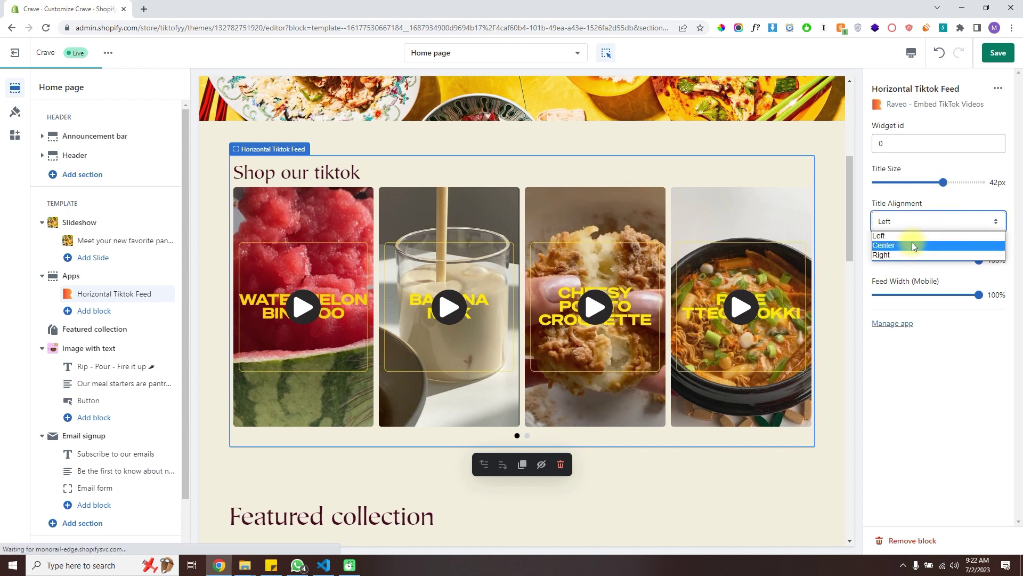
pyautogui.click(901, 244)
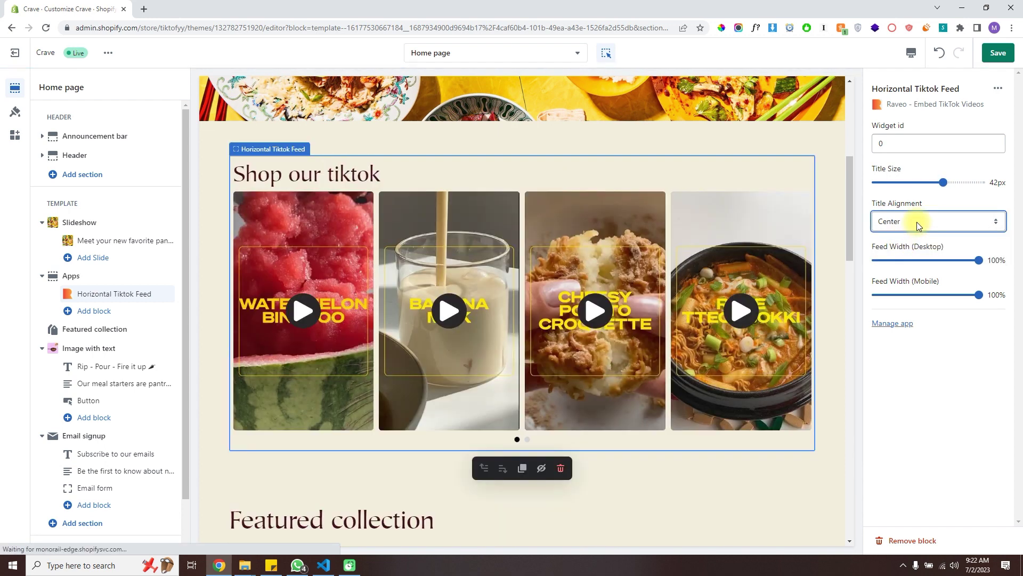
pyautogui.click(917, 222)
pyautogui.click(896, 234)
# Step: Narrow the desktop feed width, restore 100% width and 36px title, then exit to Themes
pyautogui.moveTo(980, 260); pyautogui.dragTo(935, 260)
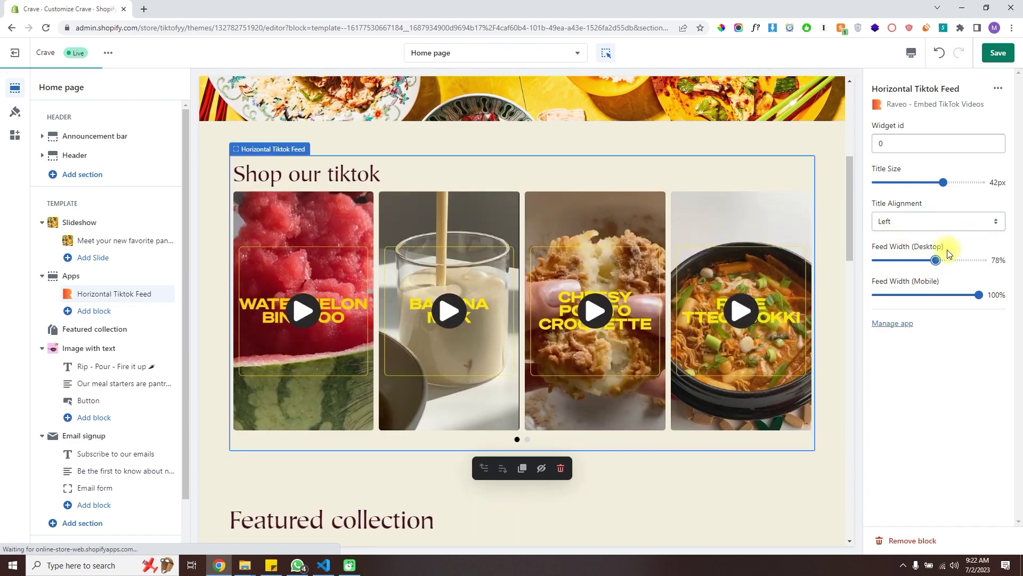
pyautogui.moveTo(936, 259); pyautogui.dragTo(881, 260)
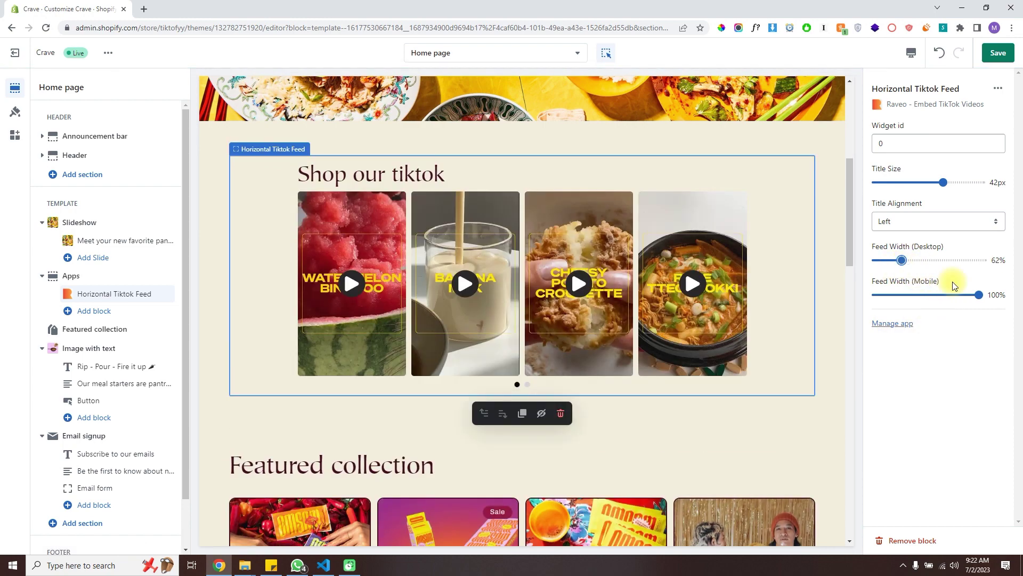
pyautogui.moveTo(904, 260); pyautogui.dragTo(979, 260)
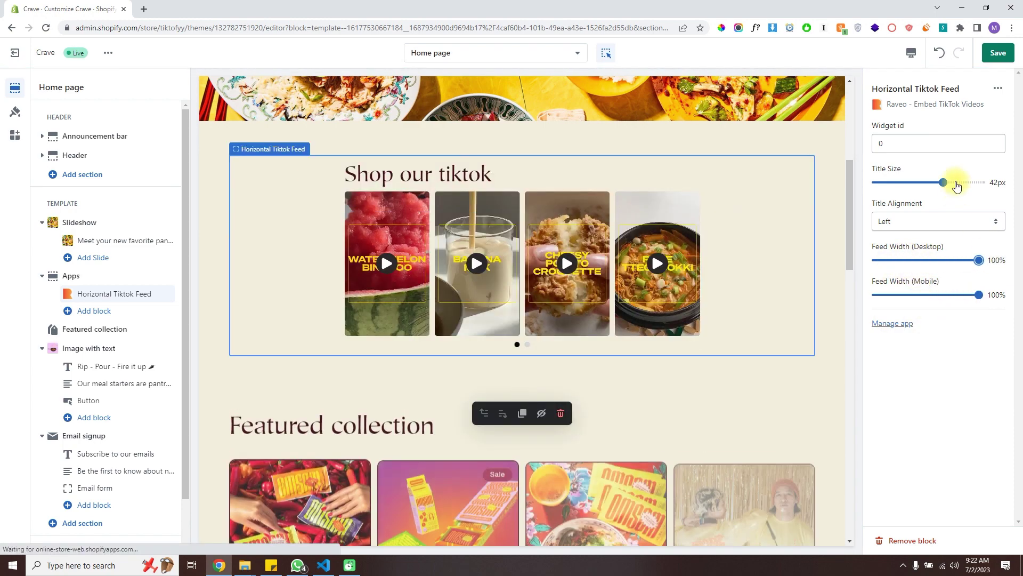
pyautogui.moveTo(943, 182); pyautogui.dragTo(932, 186)
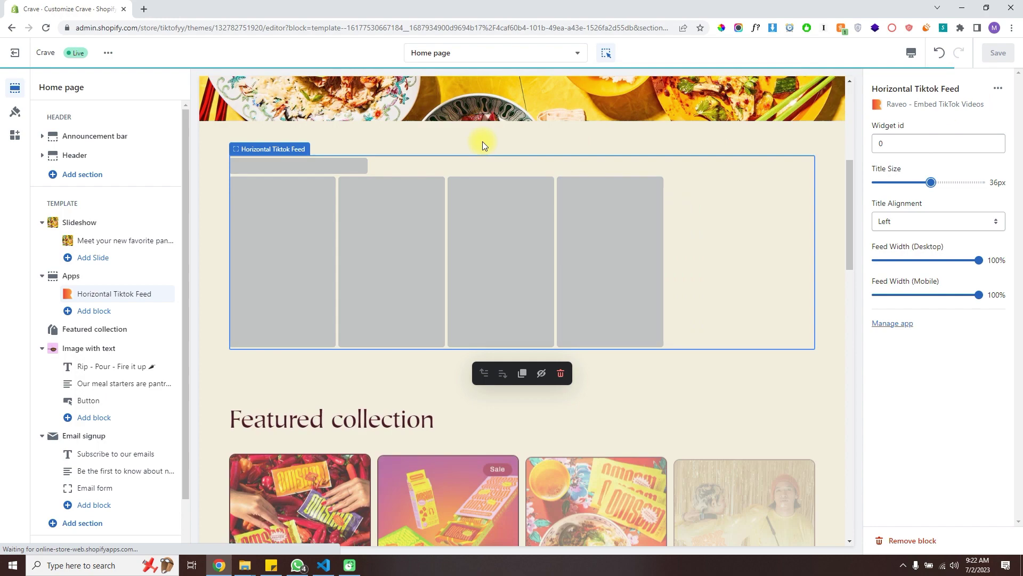
pyautogui.scroll(-5, 616, 224)
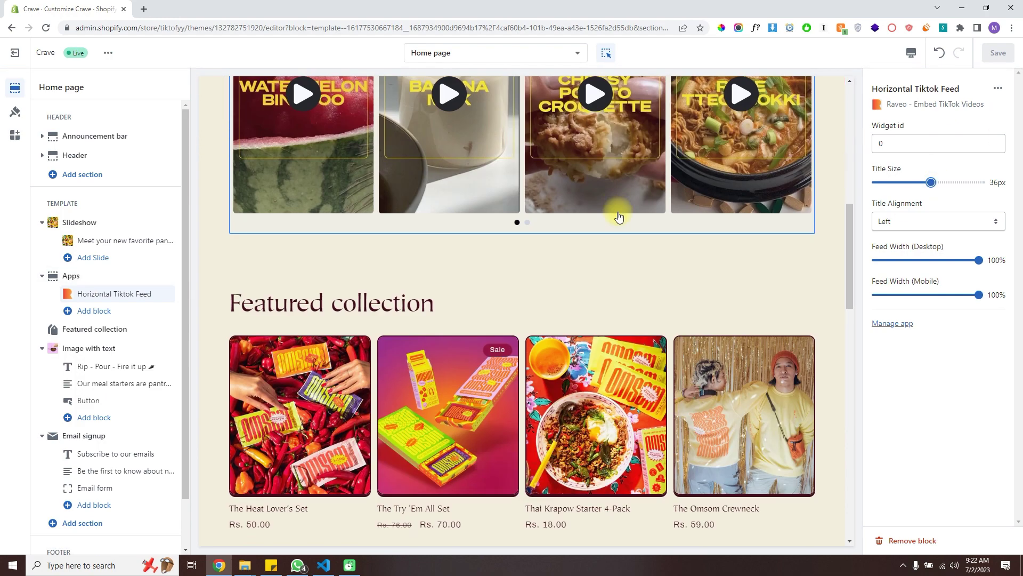
pyautogui.scroll(10, 631, 241)
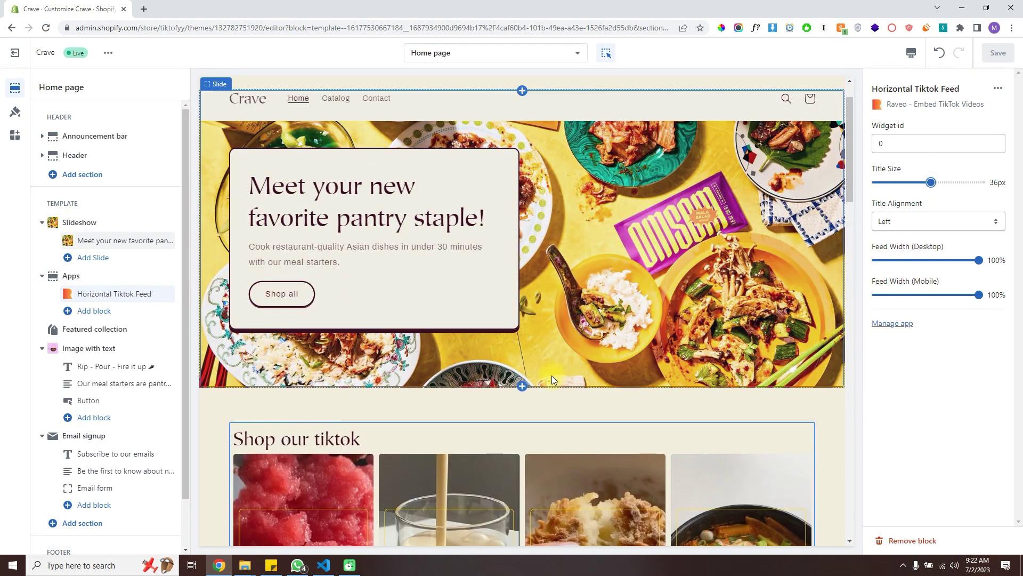
pyautogui.scroll(-3, 537, 332)
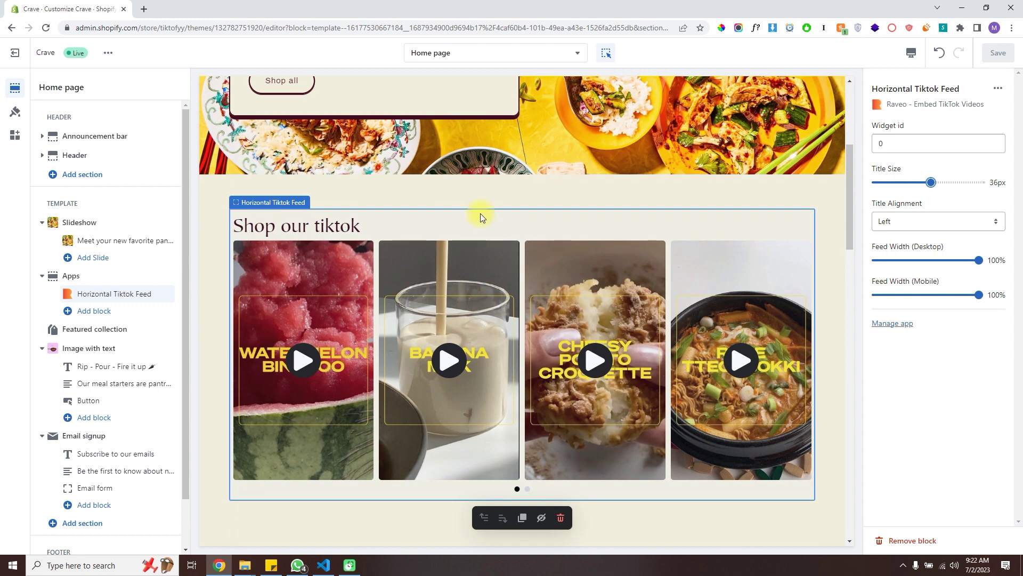
pyautogui.rightClick(14, 52)
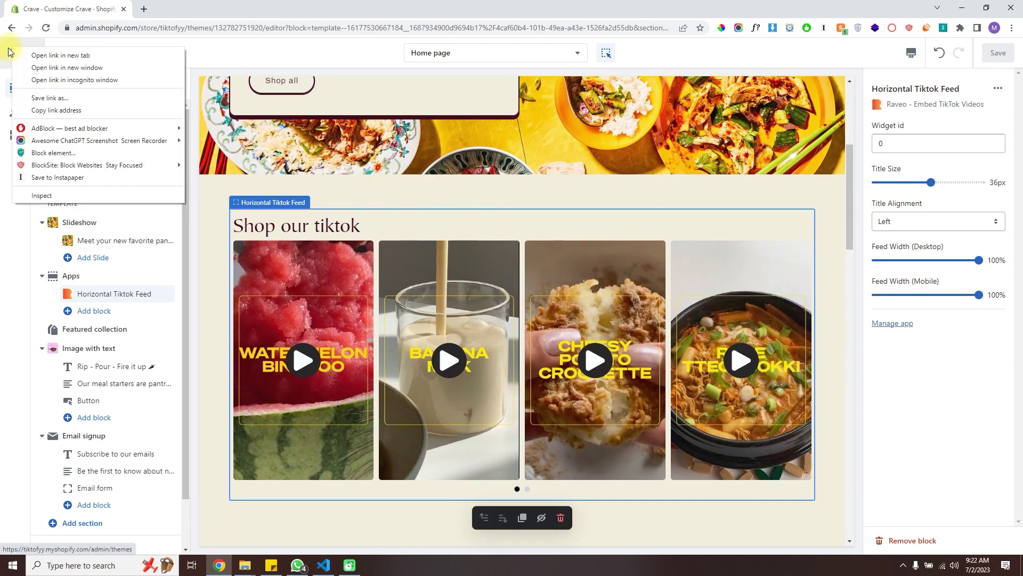
pyautogui.click(10, 53)
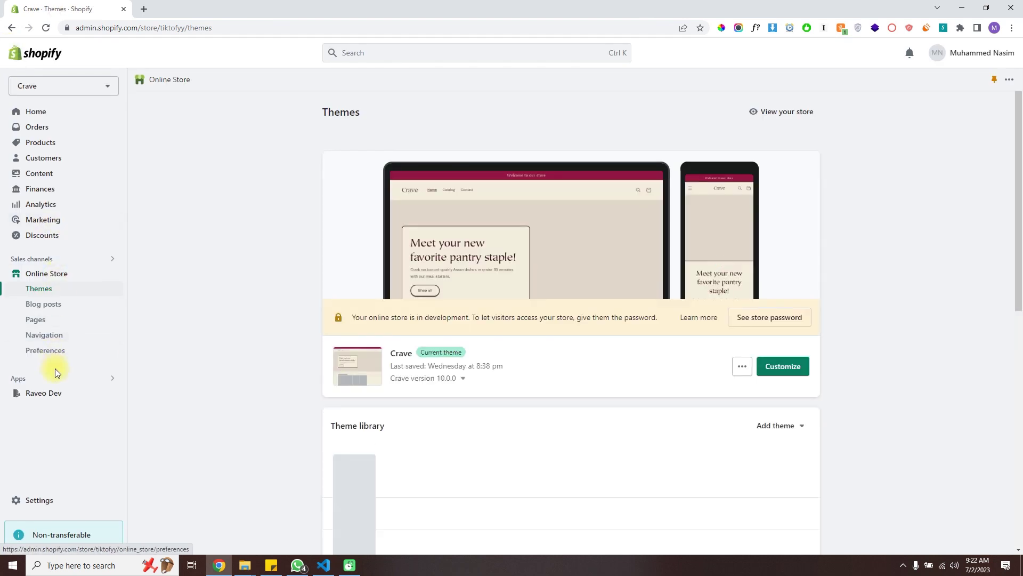
# Step: Reopen the Raveo – Embed TikTok Videos app and go to its Widgets page
pyautogui.click(60, 378)
pyautogui.click(384, 92)
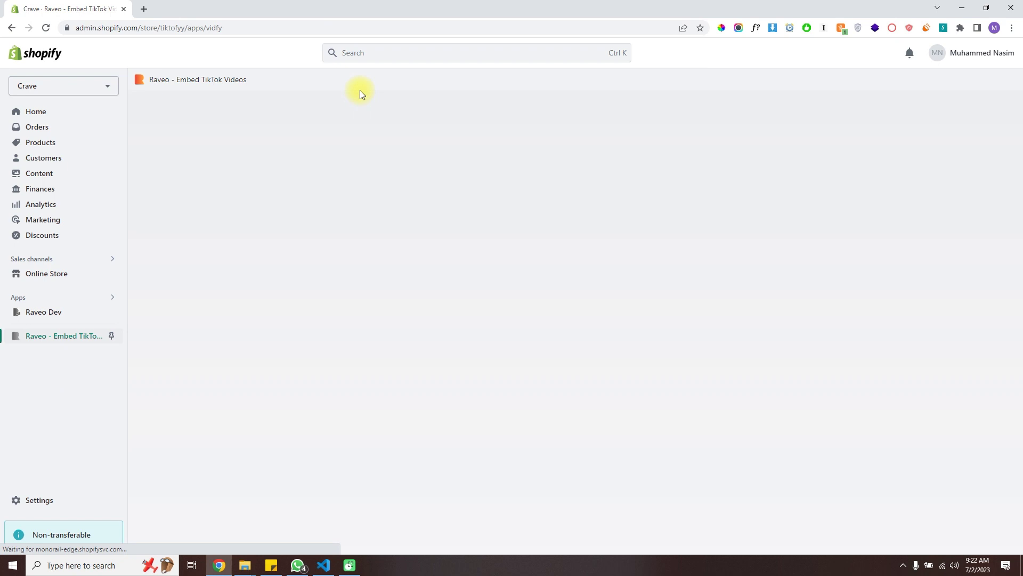
pyautogui.click(222, 104)
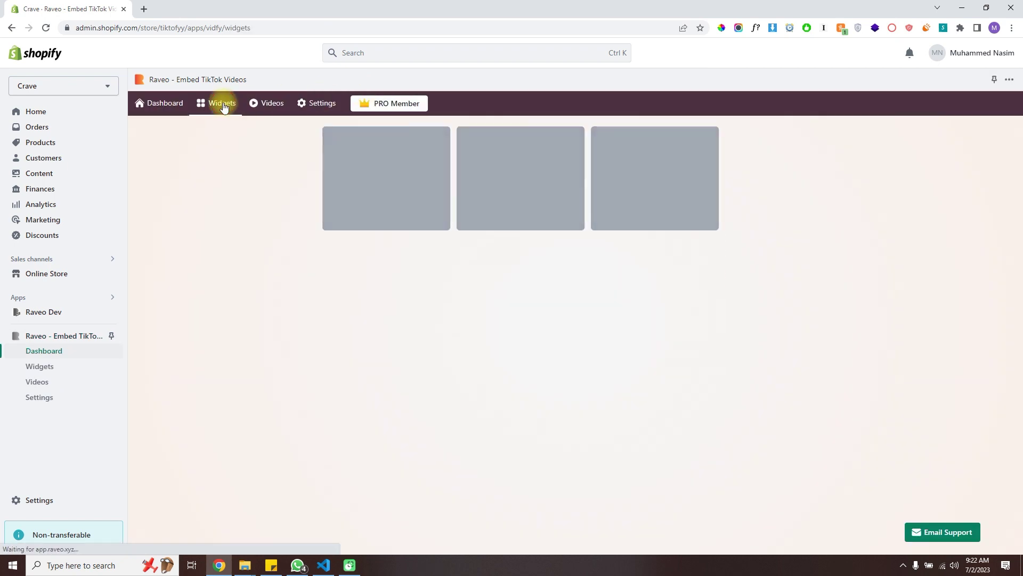
# Step: Add a 'Product in action' product page widget with latest product videos, 4/2.2 per row
pyautogui.click(387, 171)
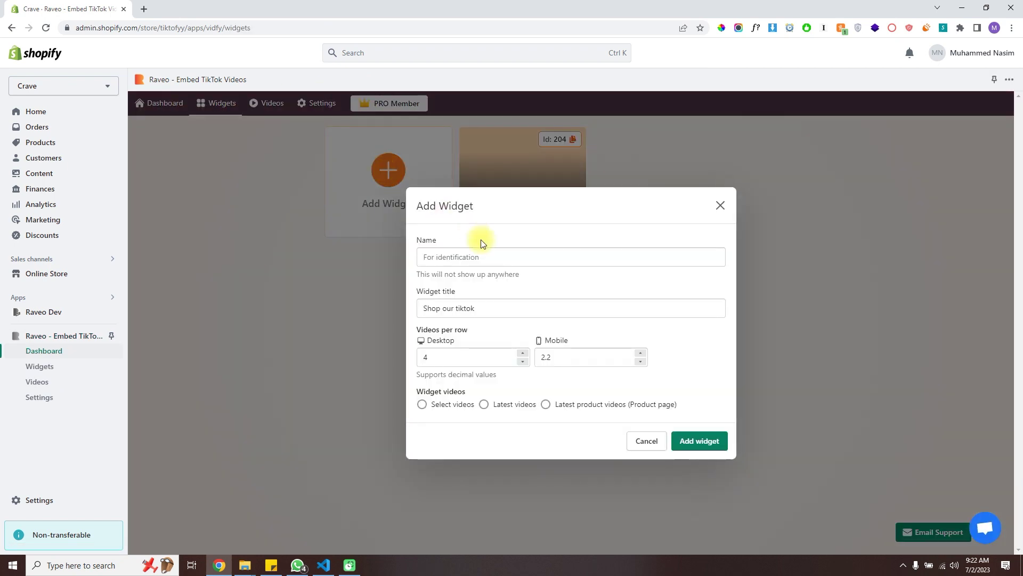
pyautogui.click(479, 256)
pyautogui.write('pr')
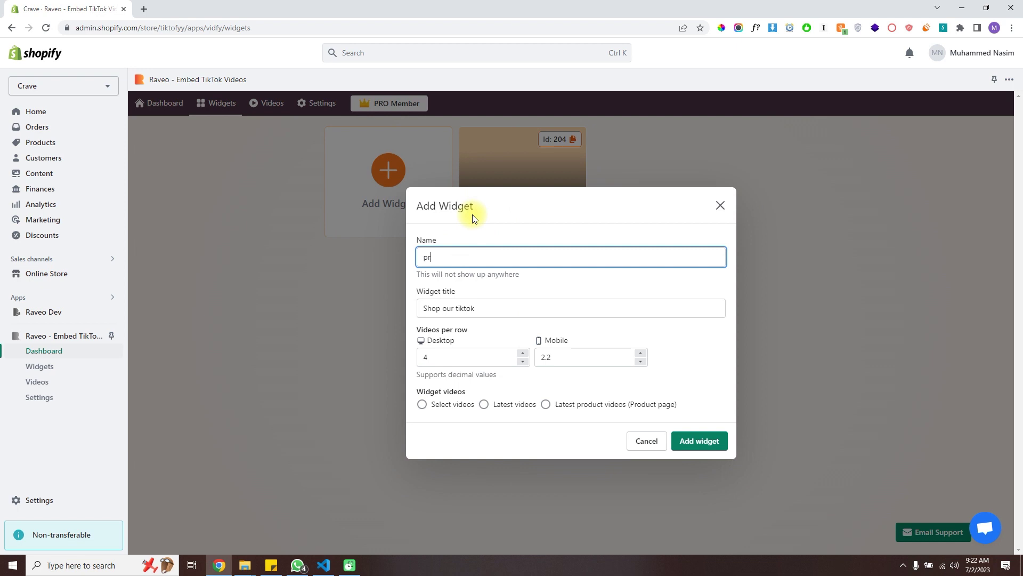
pyautogui.write('oid')
pyautogui.press('BackSpace')
pyautogui.press('BackSpace')
pyautogui.write('d')
pyautogui.write('uct page widget')
pyautogui.press('Tab')
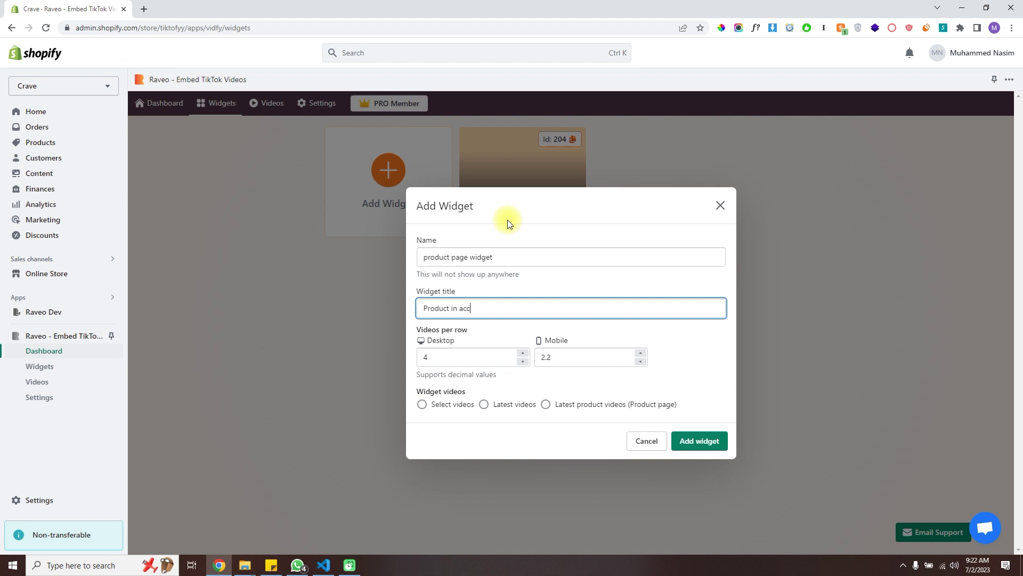
pyautogui.press('BackSpace')
pyautogui.write('tion')
pyautogui.click(546, 403)
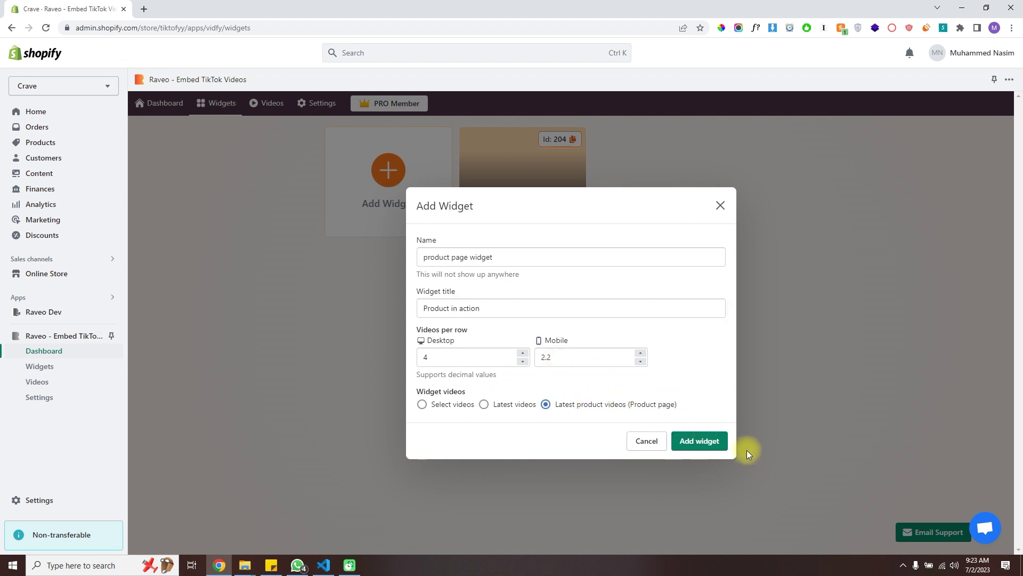
pyautogui.click(700, 440)
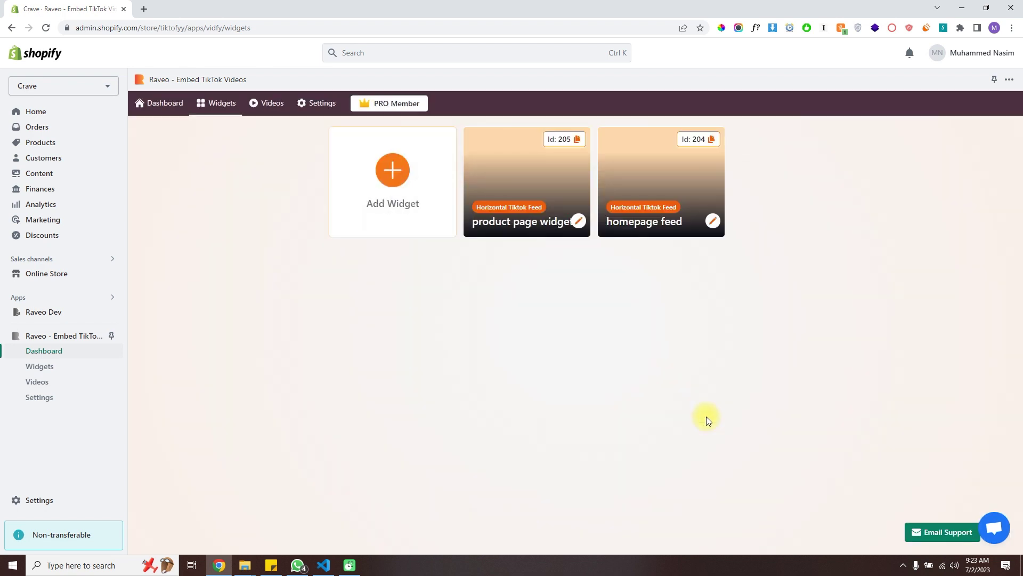
# Step: Copy widget 205's id and open the Yuzu Misoyaki Starter 3-Pack product template
pyautogui.click(576, 141)
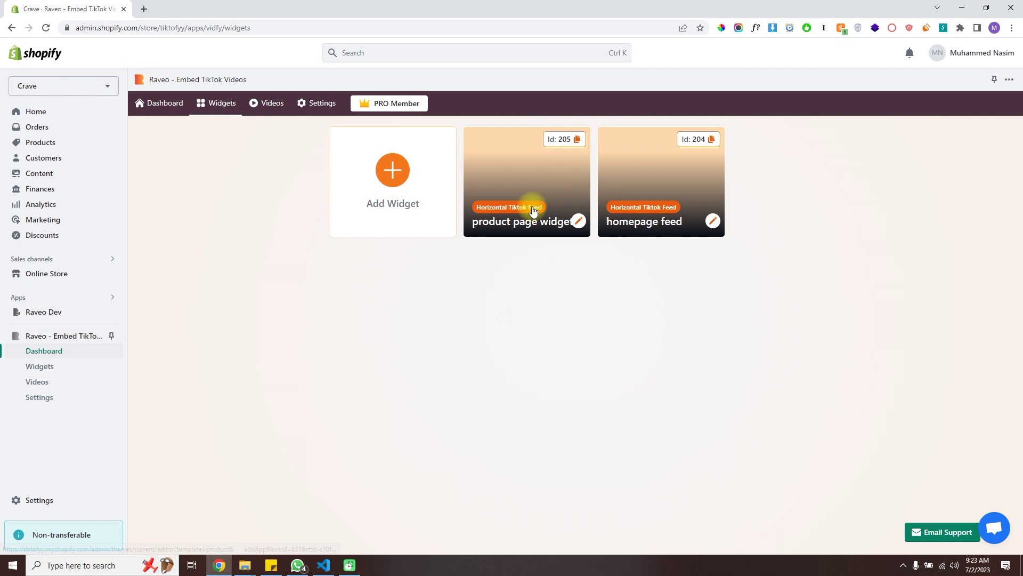
pyautogui.click(579, 141)
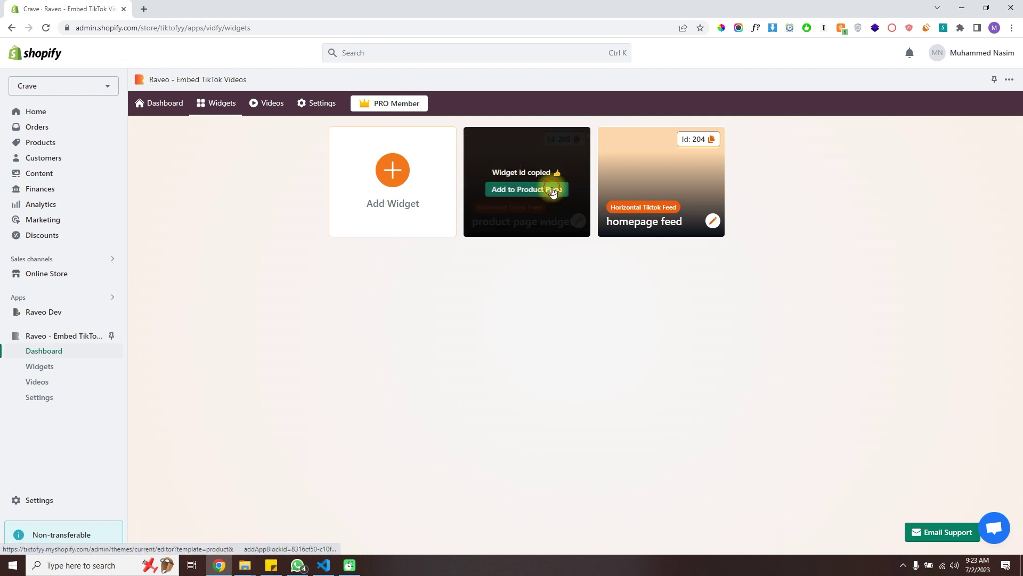
pyautogui.click(526, 190)
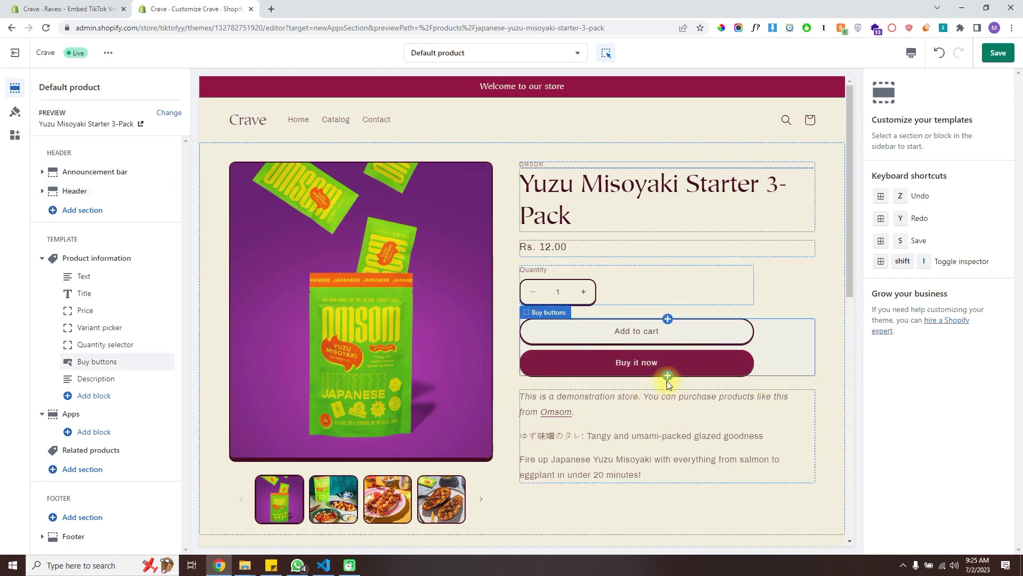
pyautogui.moveTo(656, 375)
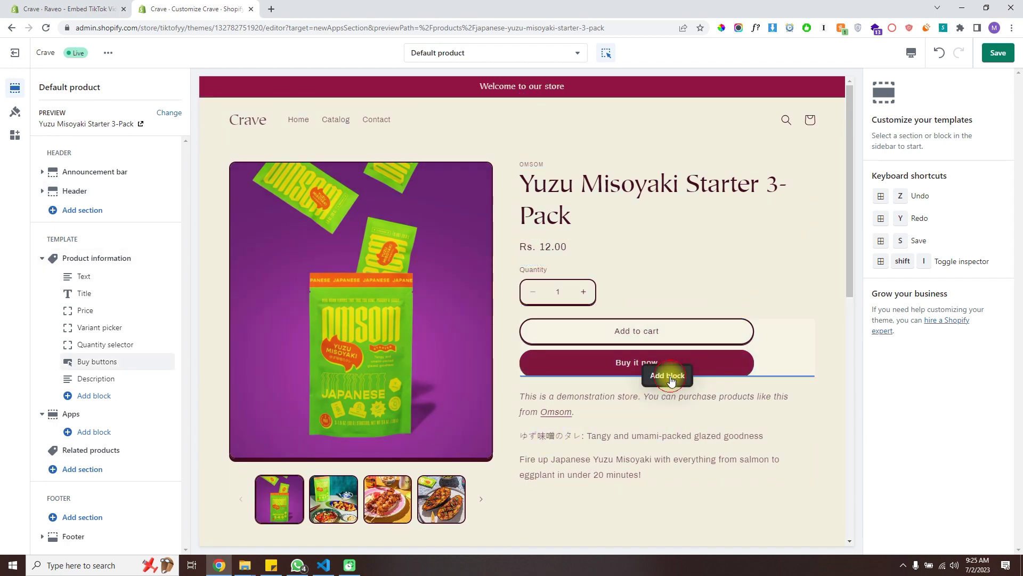
# Step: Add a Horizontal Tiktok Feed block below Buy it now with widget id 205, and save
pyautogui.click(667, 375)
pyautogui.scroll(-3, 650, 231)
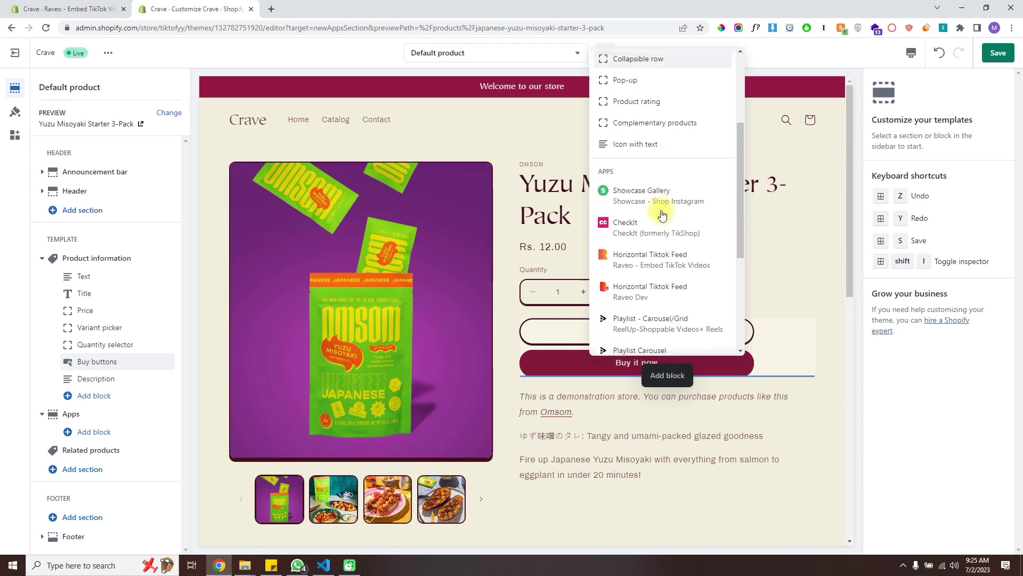
pyautogui.rightClick(663, 254)
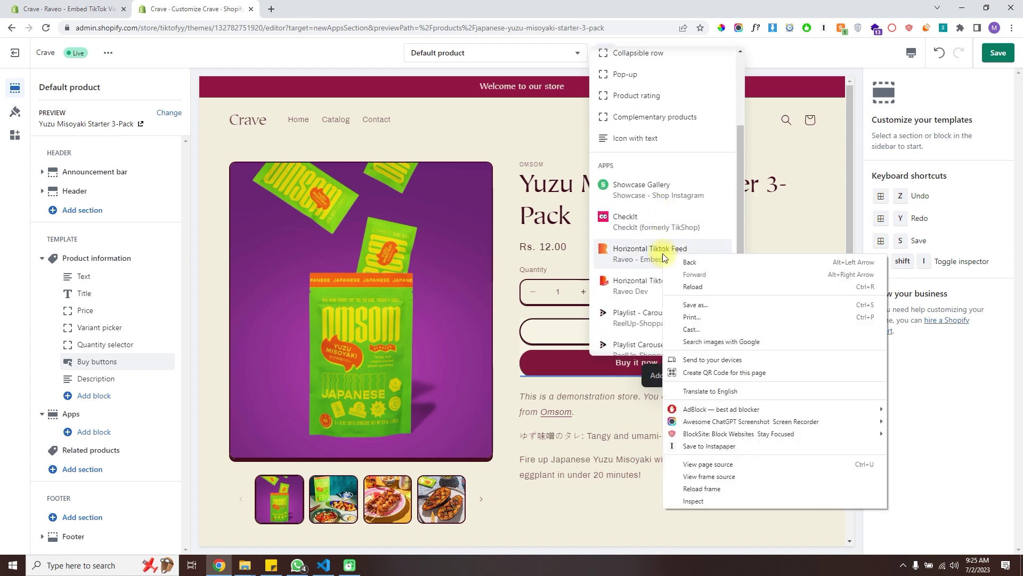
pyautogui.click(632, 255)
pyautogui.click(645, 362)
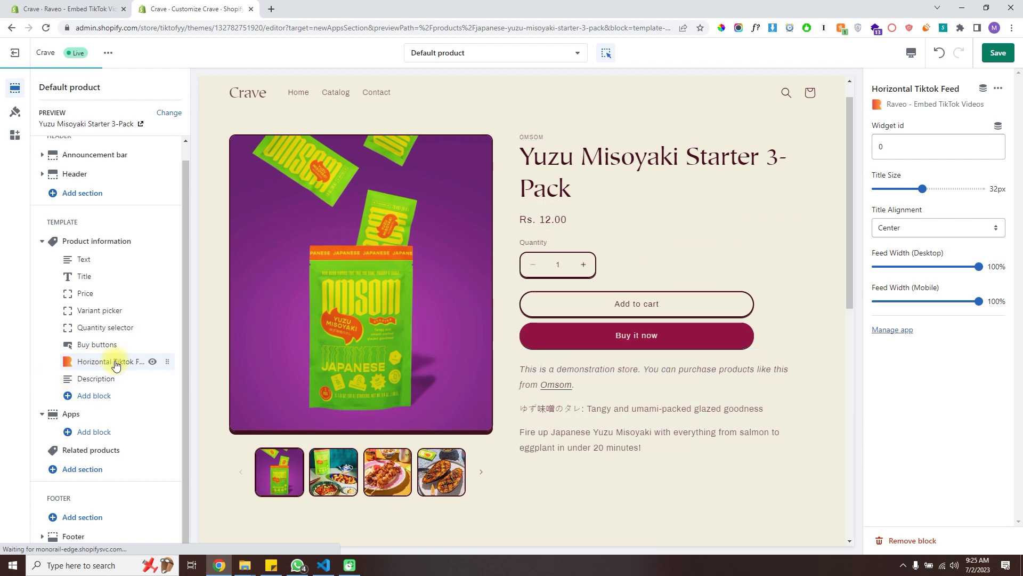
pyautogui.click(903, 146)
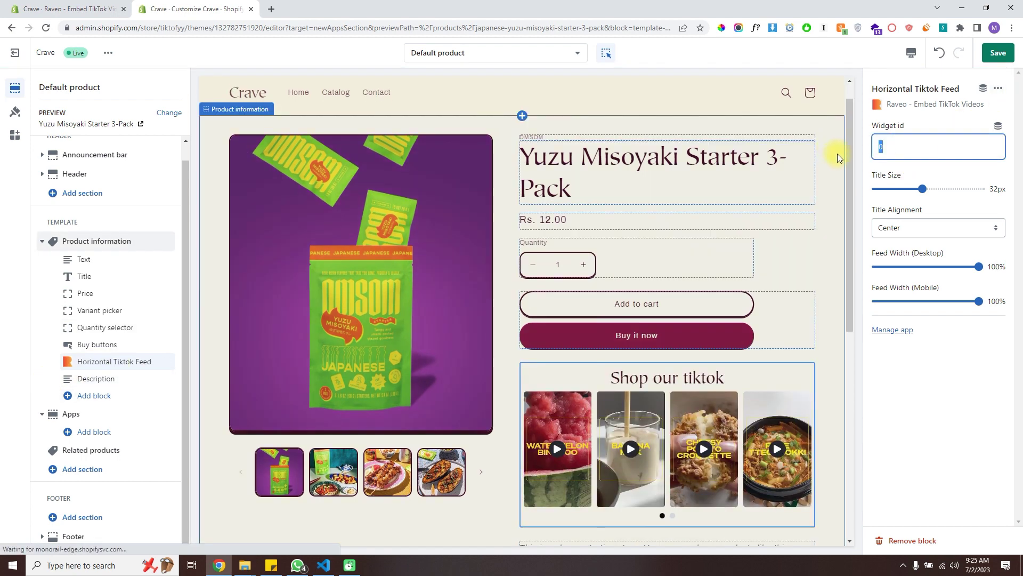
pyautogui.write('205')
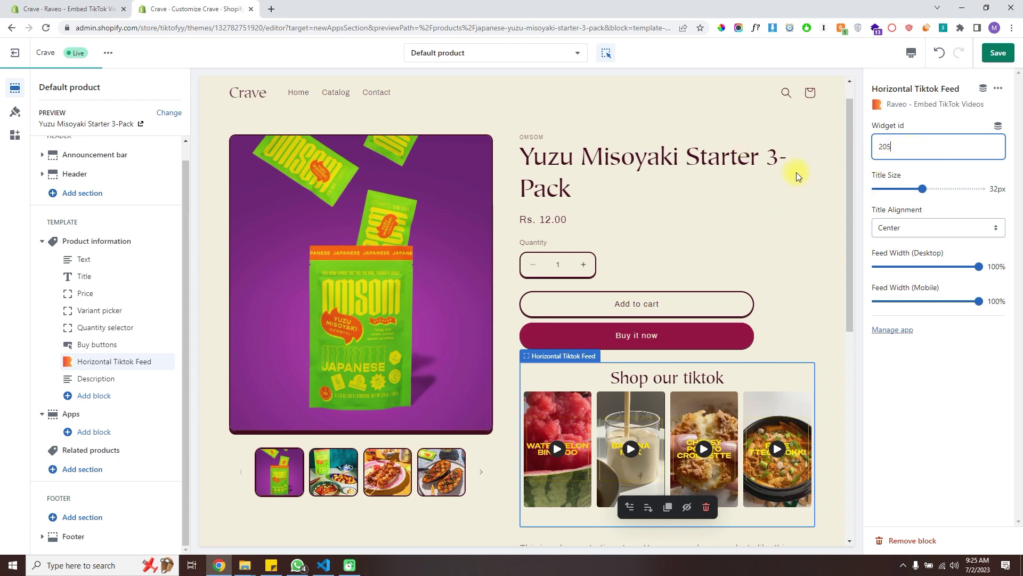
pyautogui.click(997, 52)
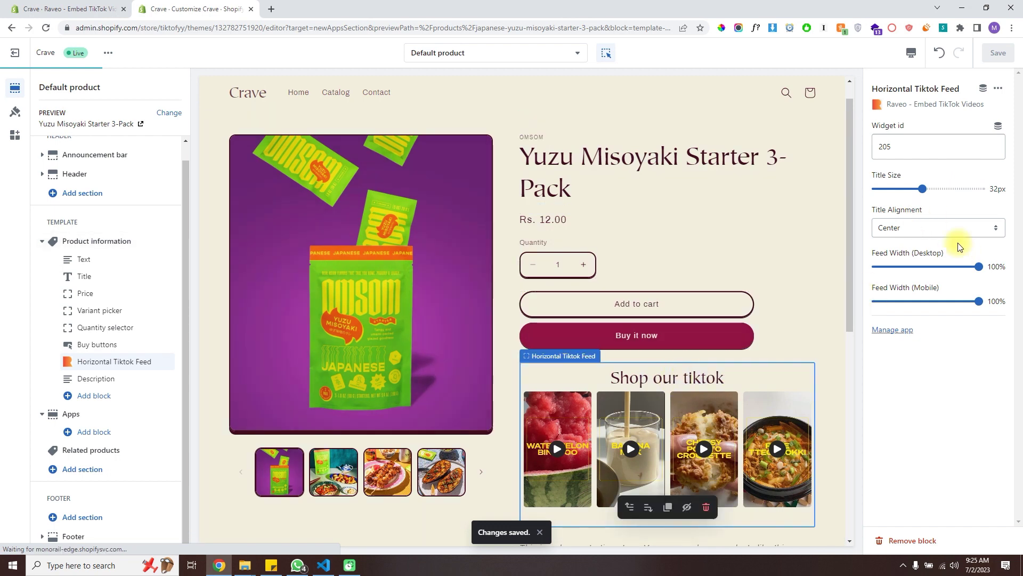
# Step: Left-align the Product in action feed title, shrink it to 24px, and save
pyautogui.click(937, 227)
pyautogui.click(880, 242)
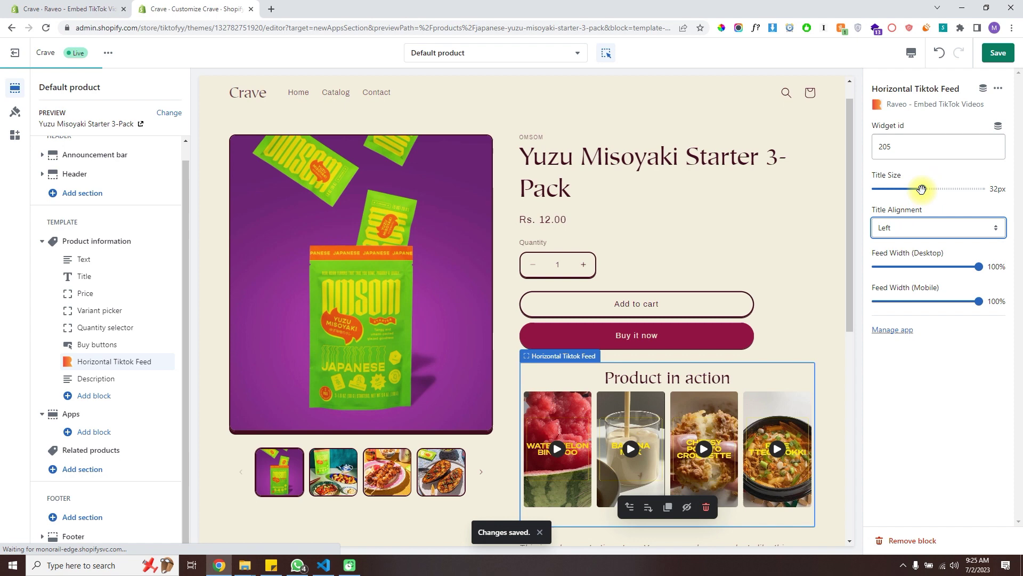
pyautogui.moveTo(922, 189); pyautogui.dragTo(905, 189)
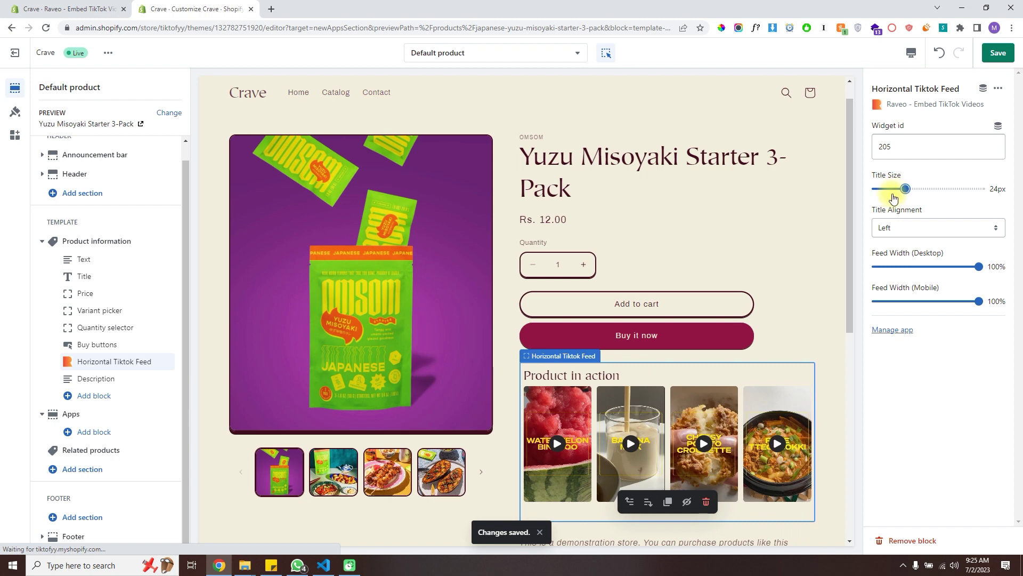
pyautogui.click(998, 52)
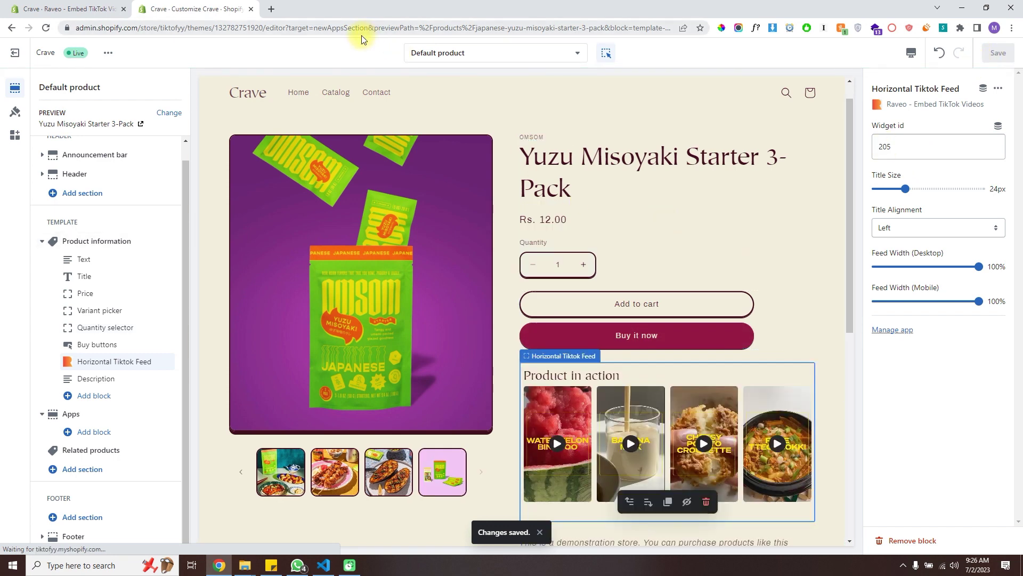
# Step: Load the live tiktofyy.myshopify.com storefront in a new browser tab
pyautogui.click(273, 8)
pyautogui.write('tiktofyy.myshopify.com')
pyautogui.press('Return')
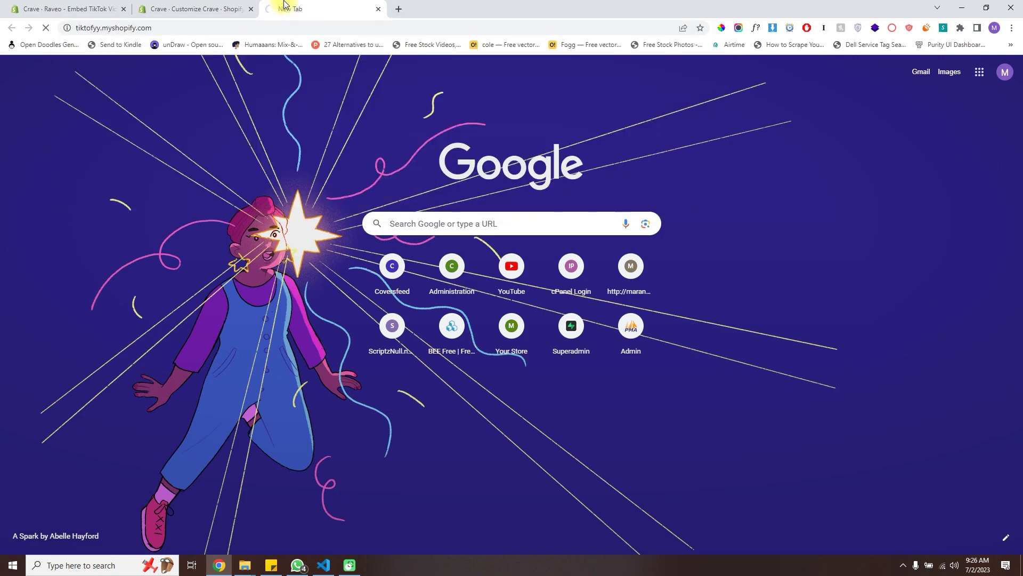
pyautogui.hotkey('ctrl', 'shift', 'Tab')
pyautogui.hotkey('ctrl', 'Tab')
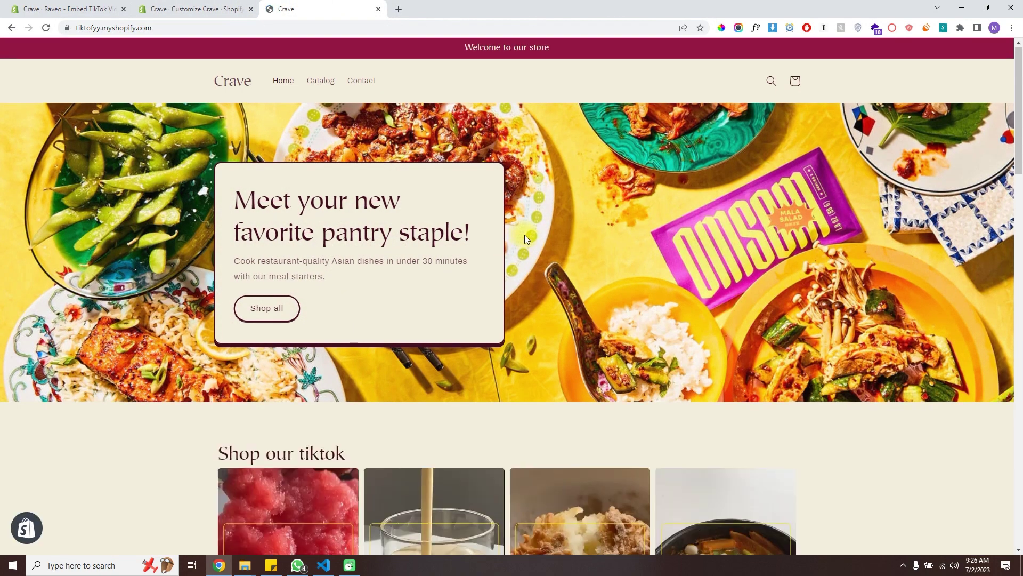
pyautogui.scroll(-5, 524, 234)
pyautogui.scroll(-3, 525, 235)
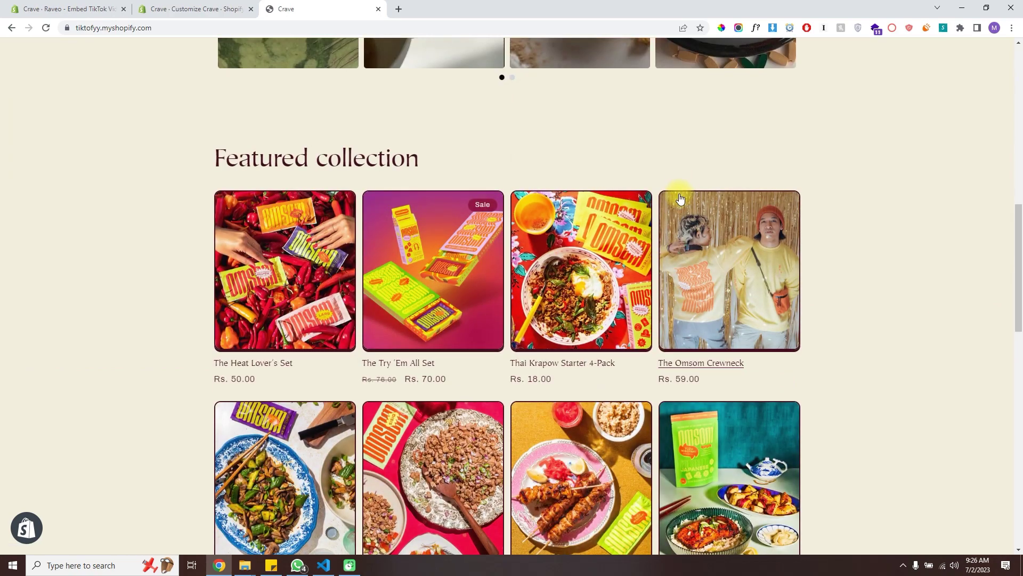
pyautogui.scroll(-3, 682, 199)
pyautogui.scroll(-2, 682, 198)
pyautogui.scroll(3, 683, 199)
pyautogui.scroll(3, 480, 200)
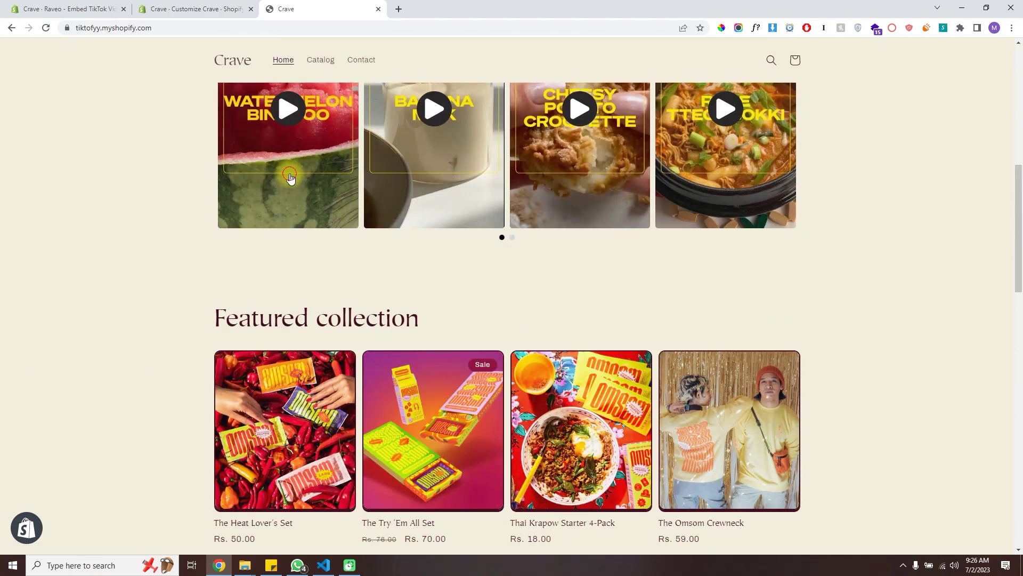
# Step: Play a home feed video, browse the product's Product in action carousel, and return to the editor
pyautogui.click(290, 176)
pyautogui.scroll(-1, 395, 467)
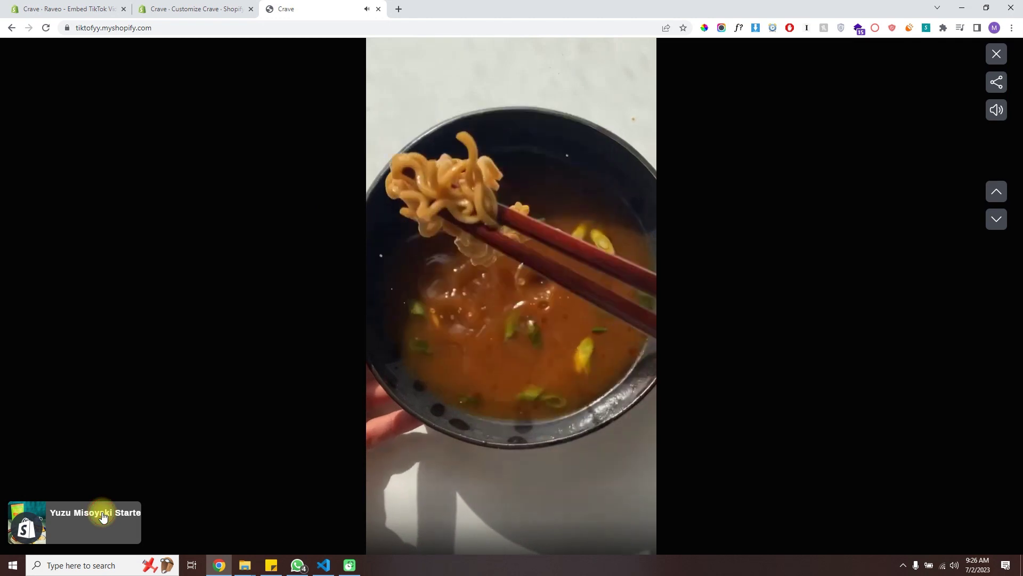
pyautogui.click(102, 518)
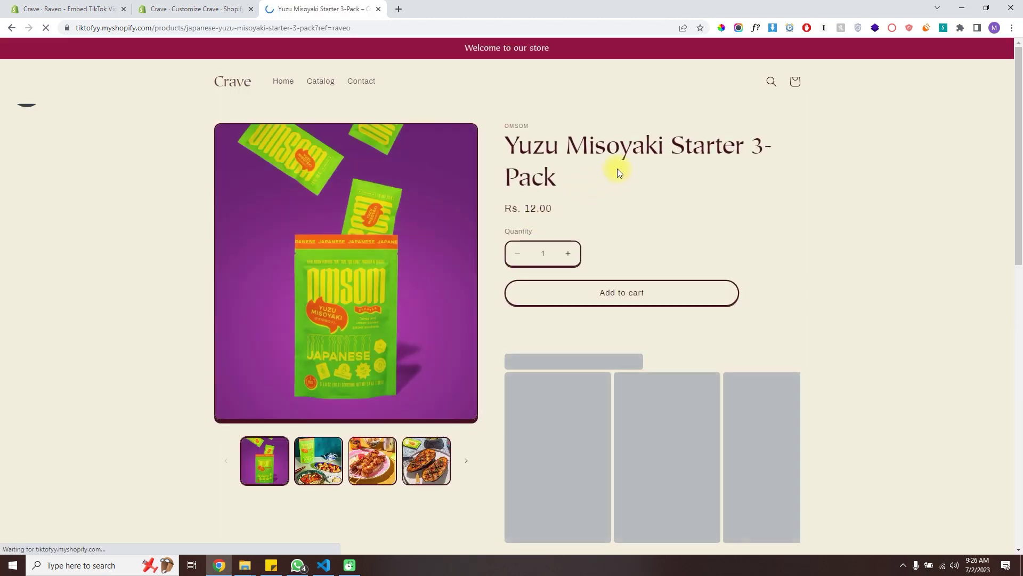
pyautogui.moveTo(579, 430)
pyautogui.mouseDown()
pyautogui.moveTo(675, 416)
pyautogui.moveTo(559, 424)
pyautogui.mouseUp()
pyautogui.hotkey('ctrl', 'shift', 'Tab')
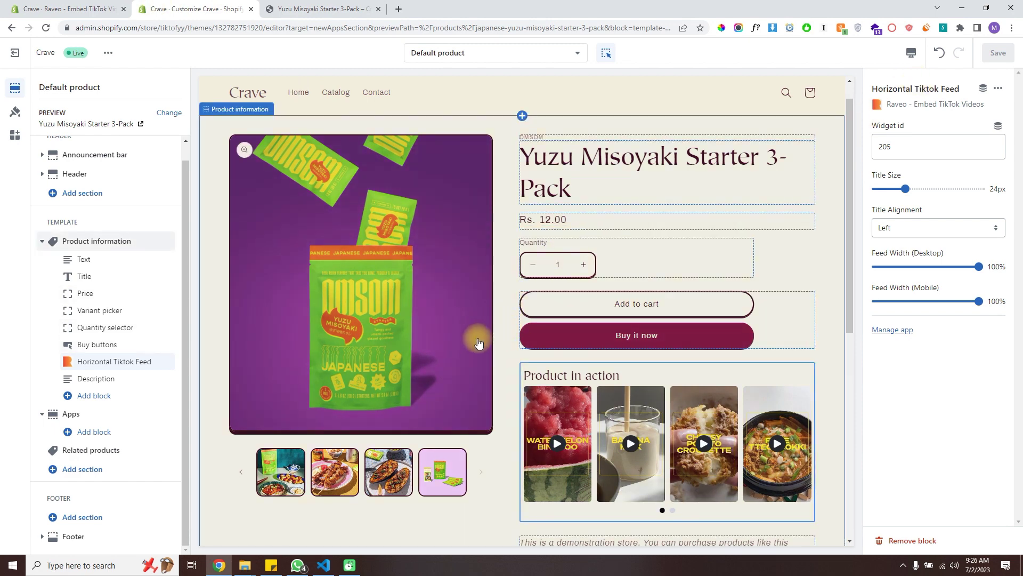
pyautogui.click(680, 411)
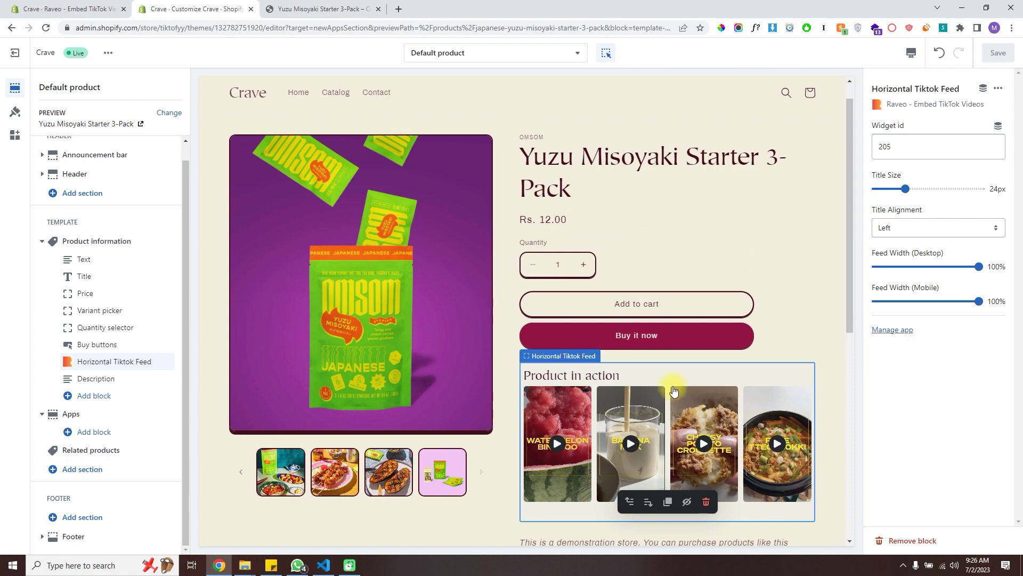